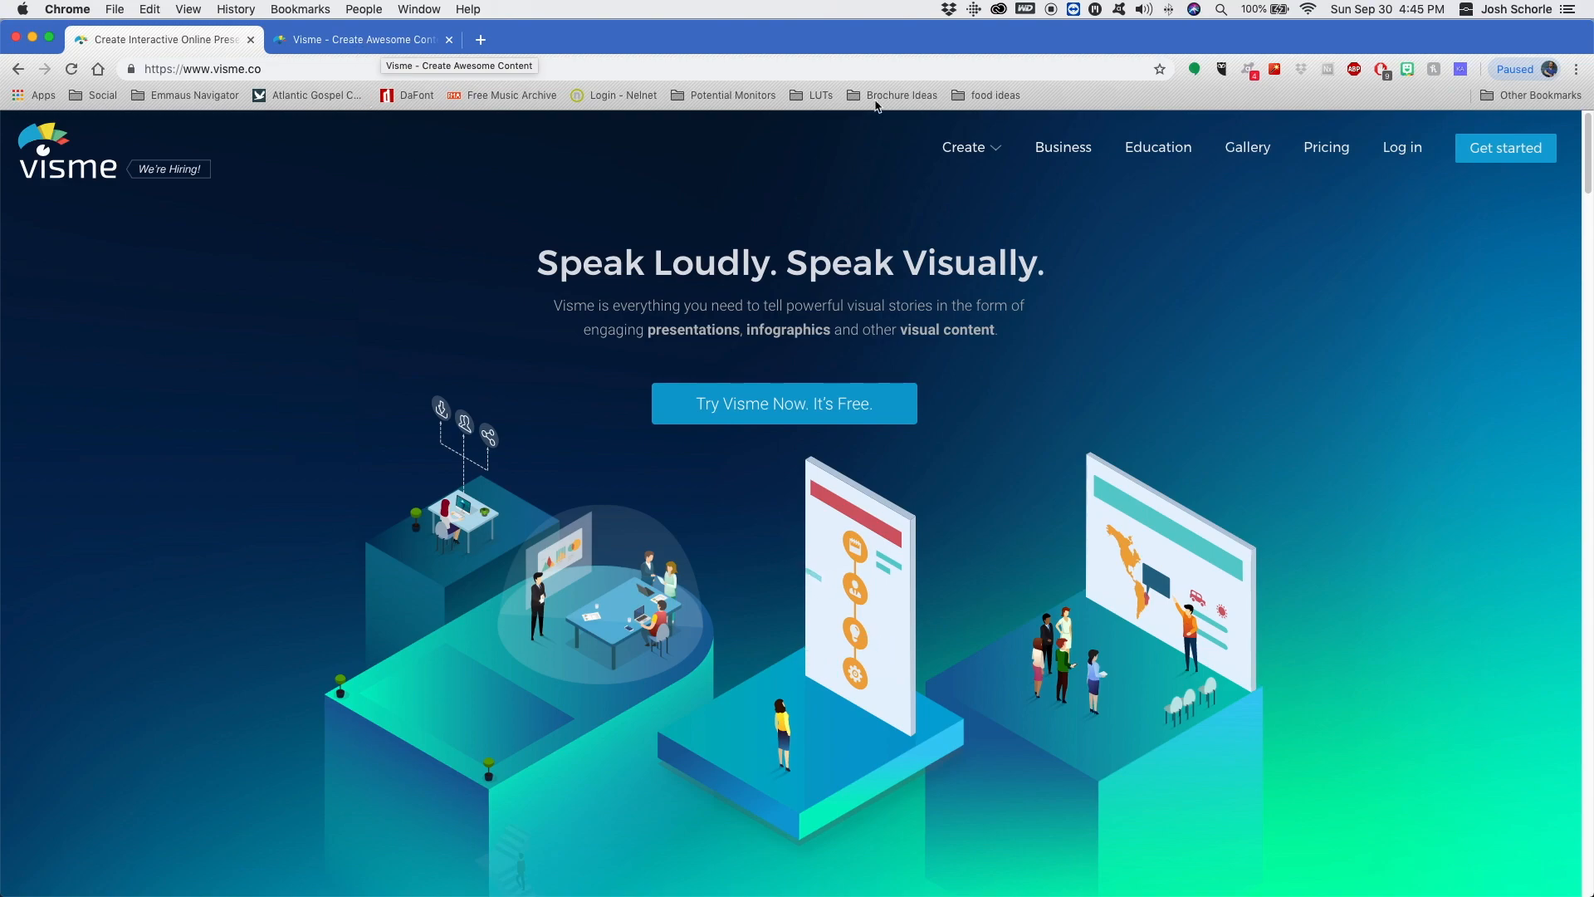
Go to the Visme dashboard and start creating a new project
left_click(347, 40)
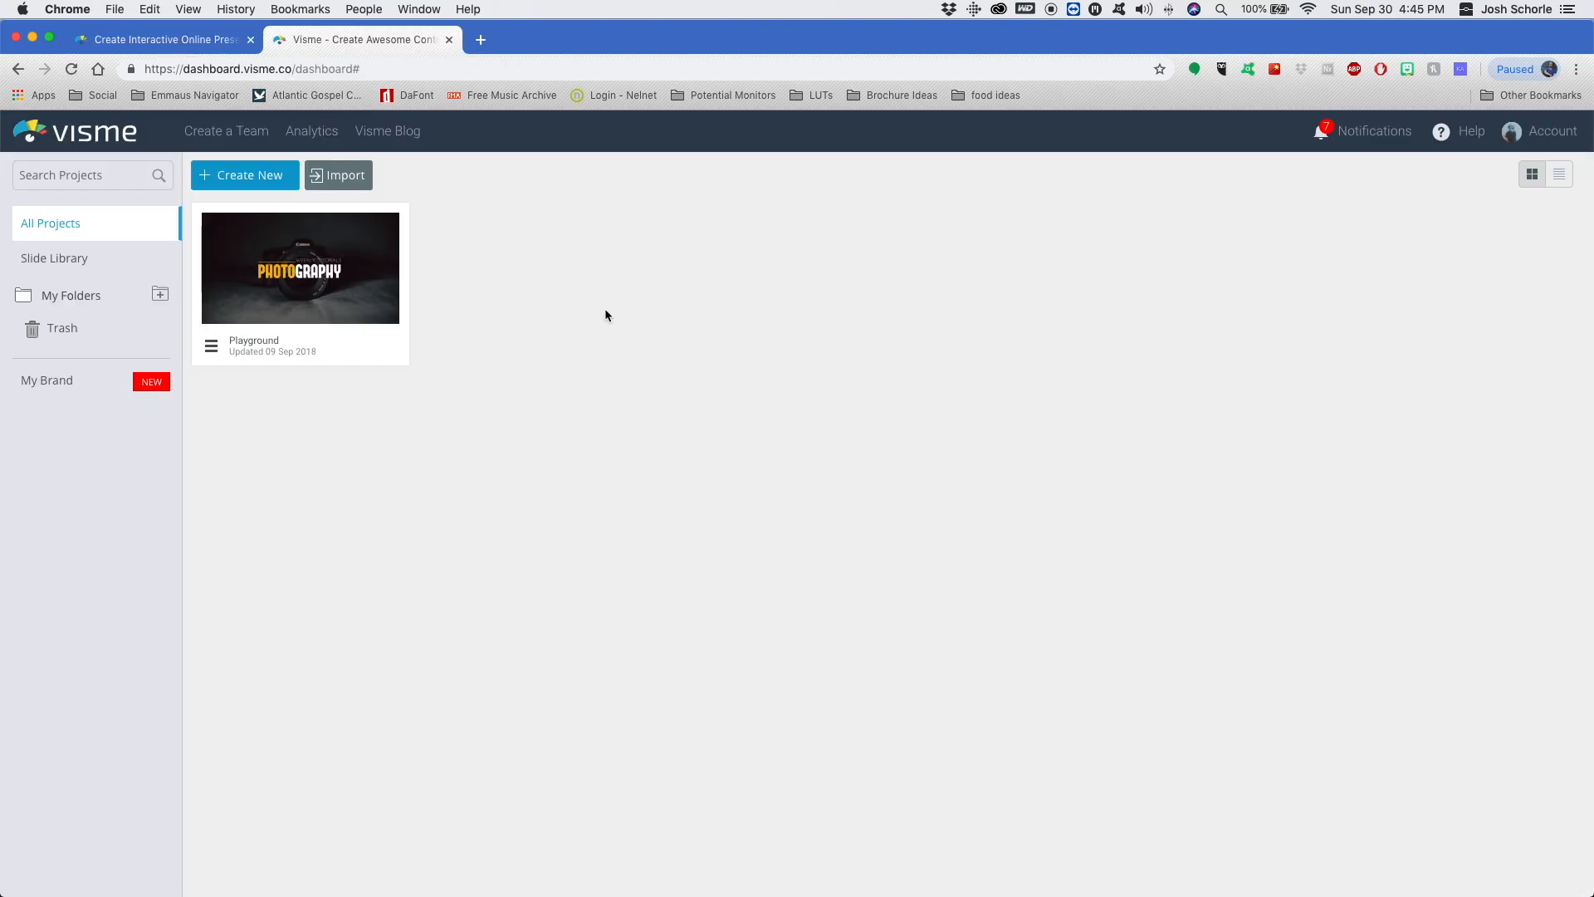
left_click(237, 180)
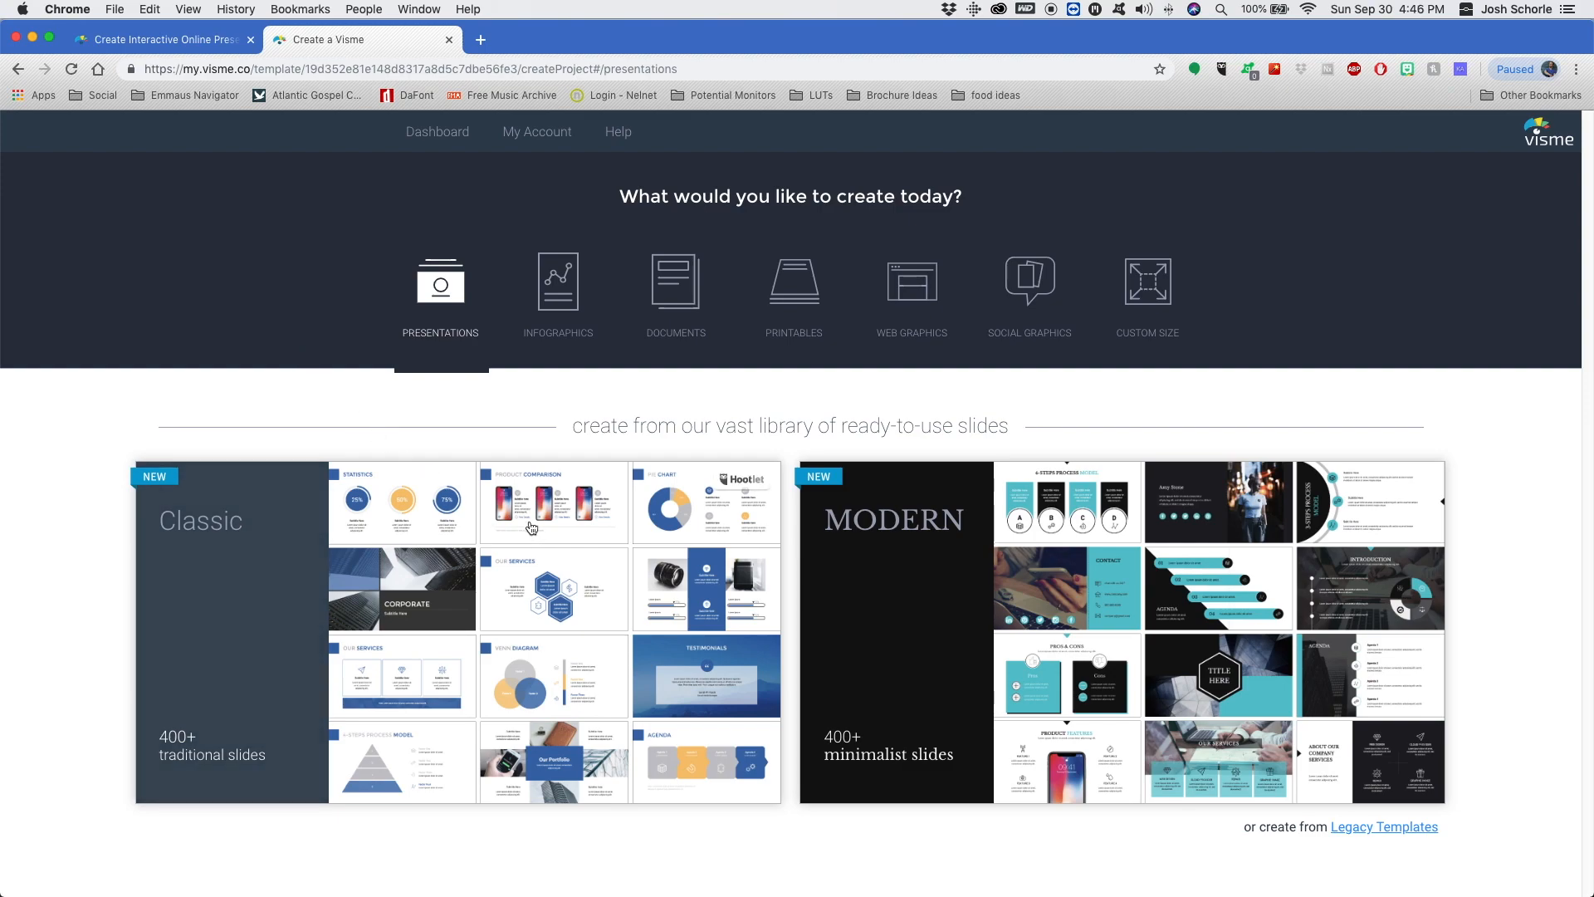
Look through the featured infographic templates offered for a new project
left_click(558, 282)
scroll(656, 556, "down", 3)
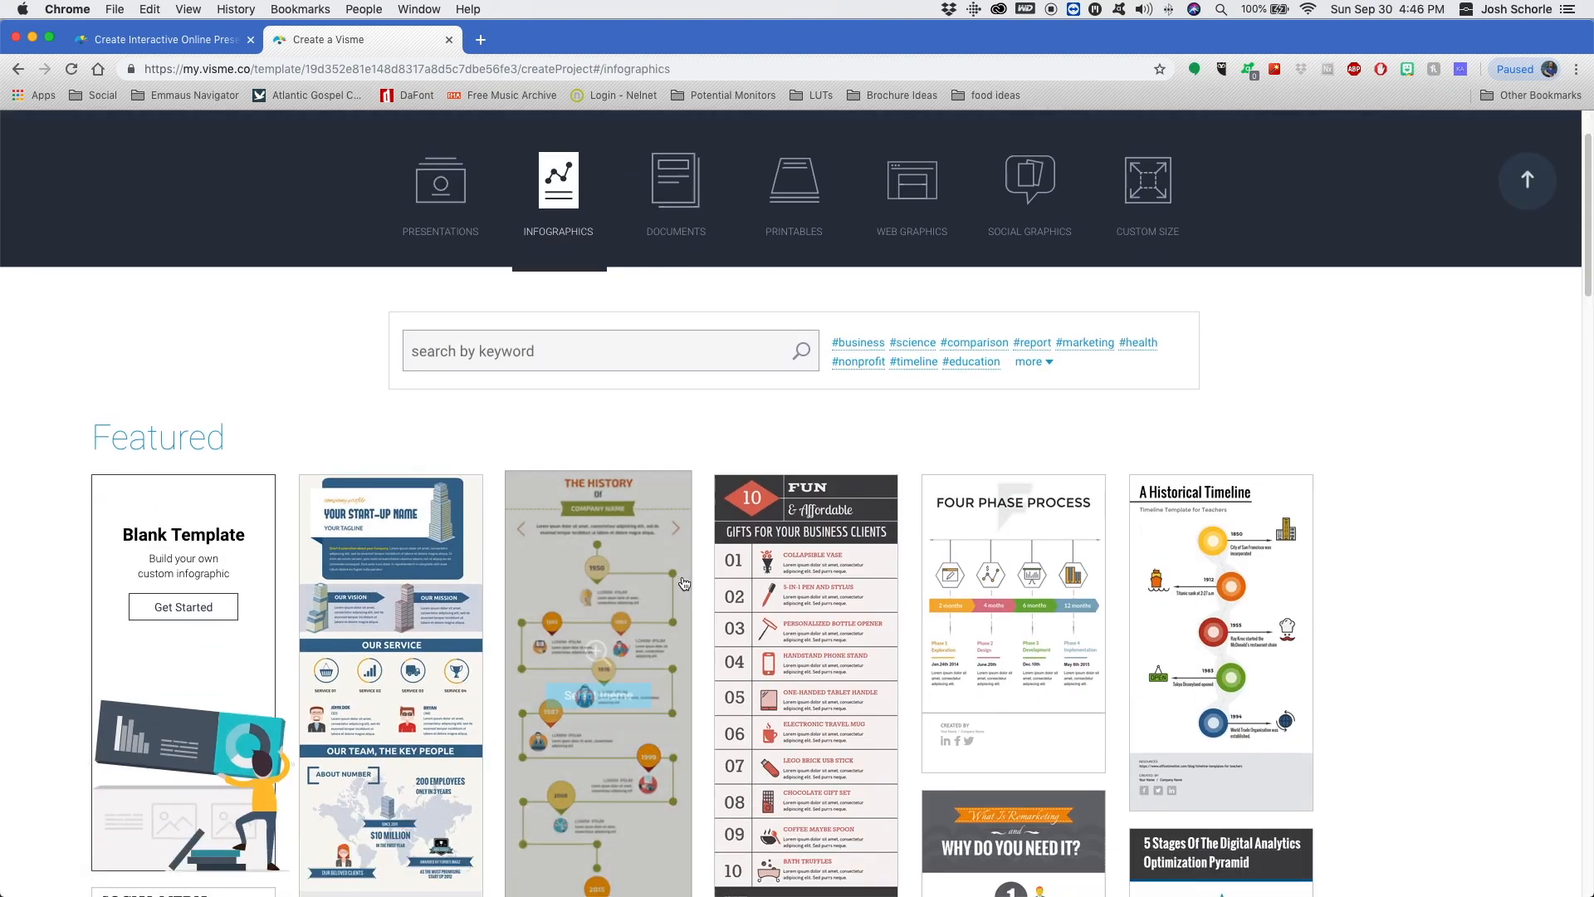
scroll(698, 560, "down", 3)
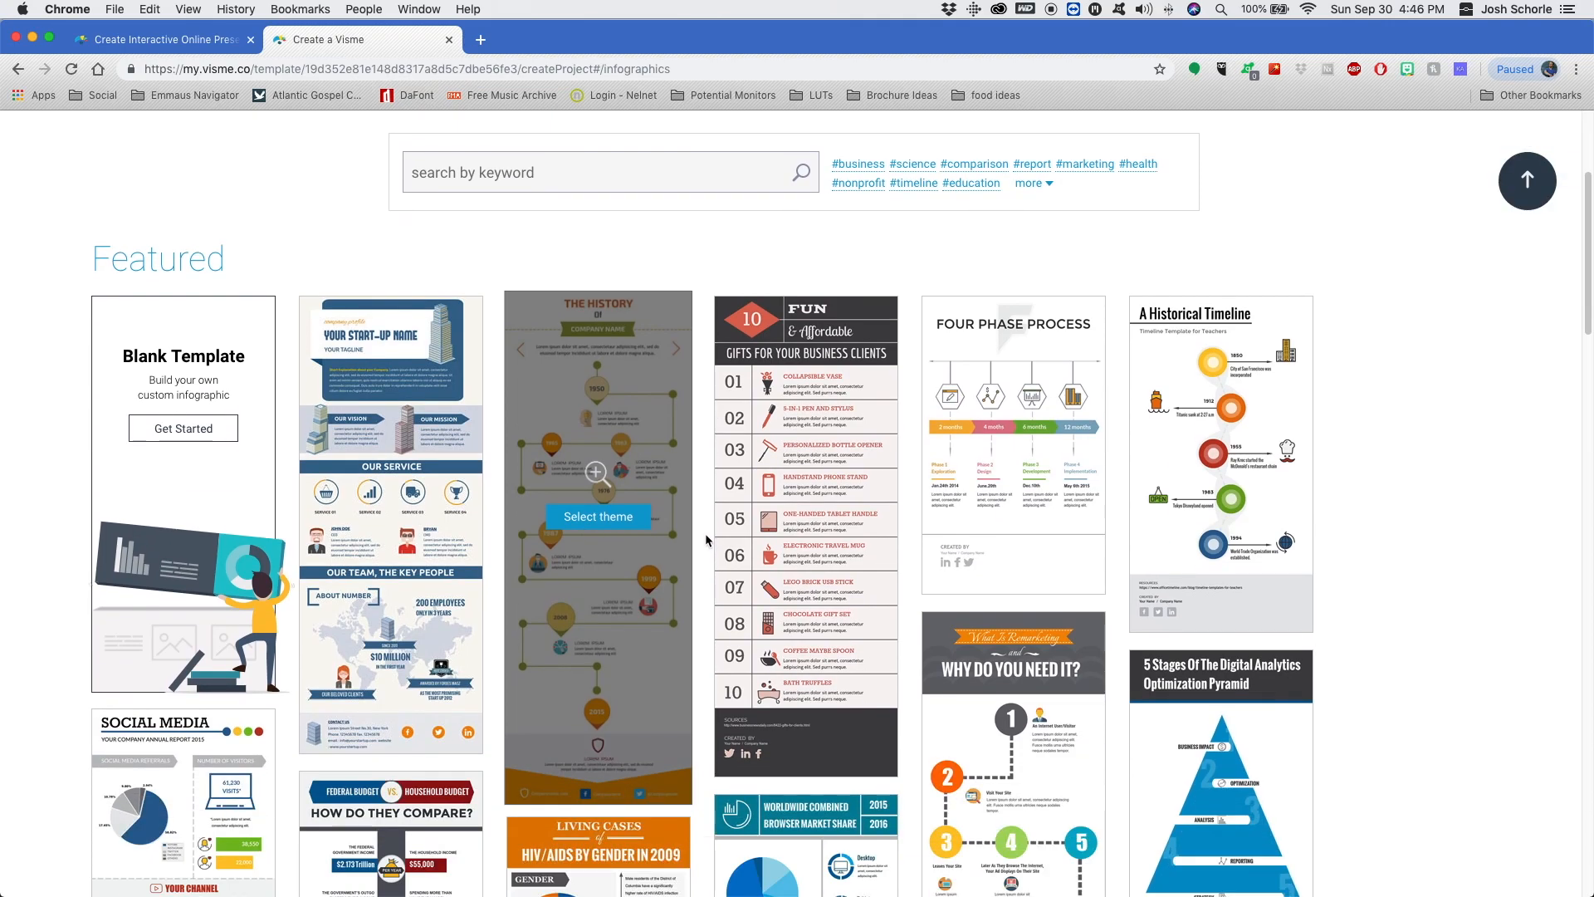
scroll(706, 539, "down", 3)
scroll(702, 532, "down", 5)
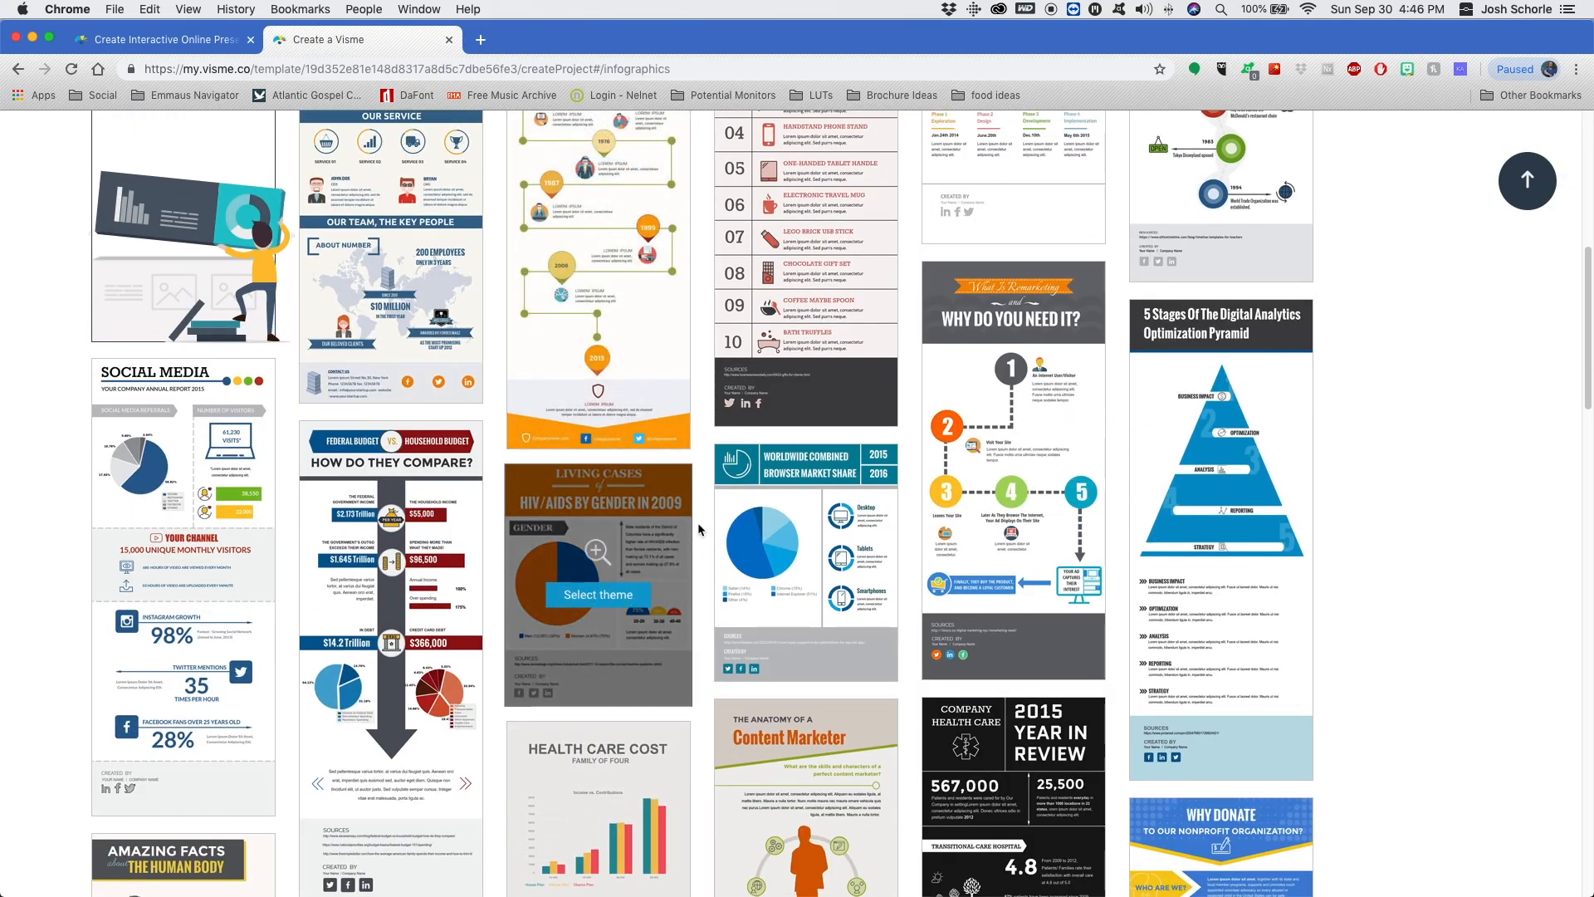
scroll(698, 522, "down", 4)
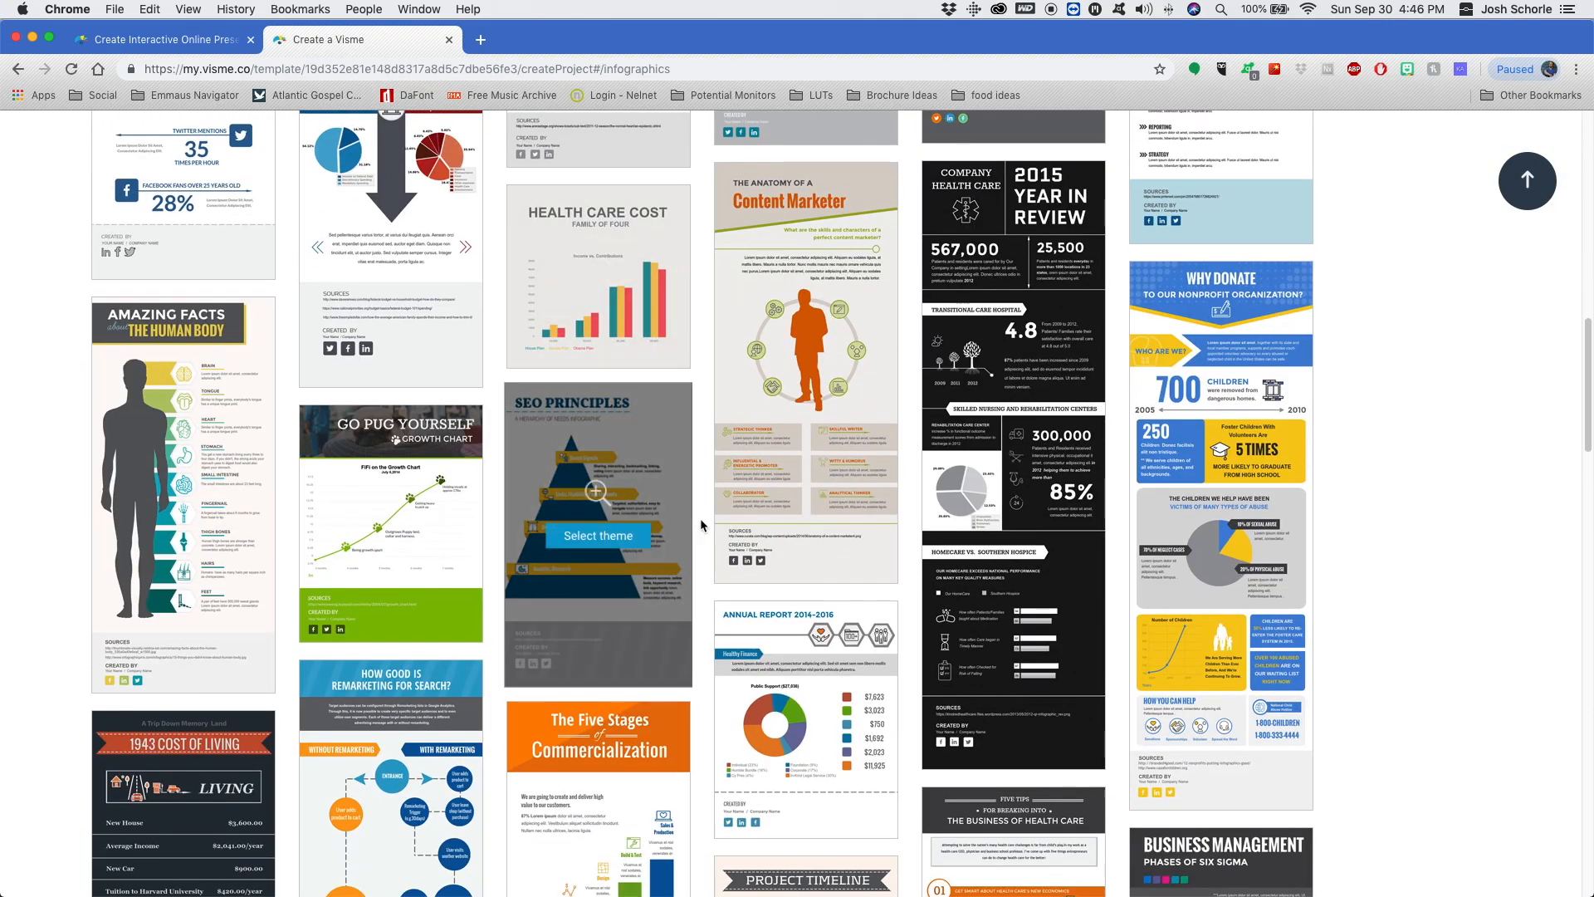
scroll(700, 523, "up", 10)
scroll(697, 537, "up", 3)
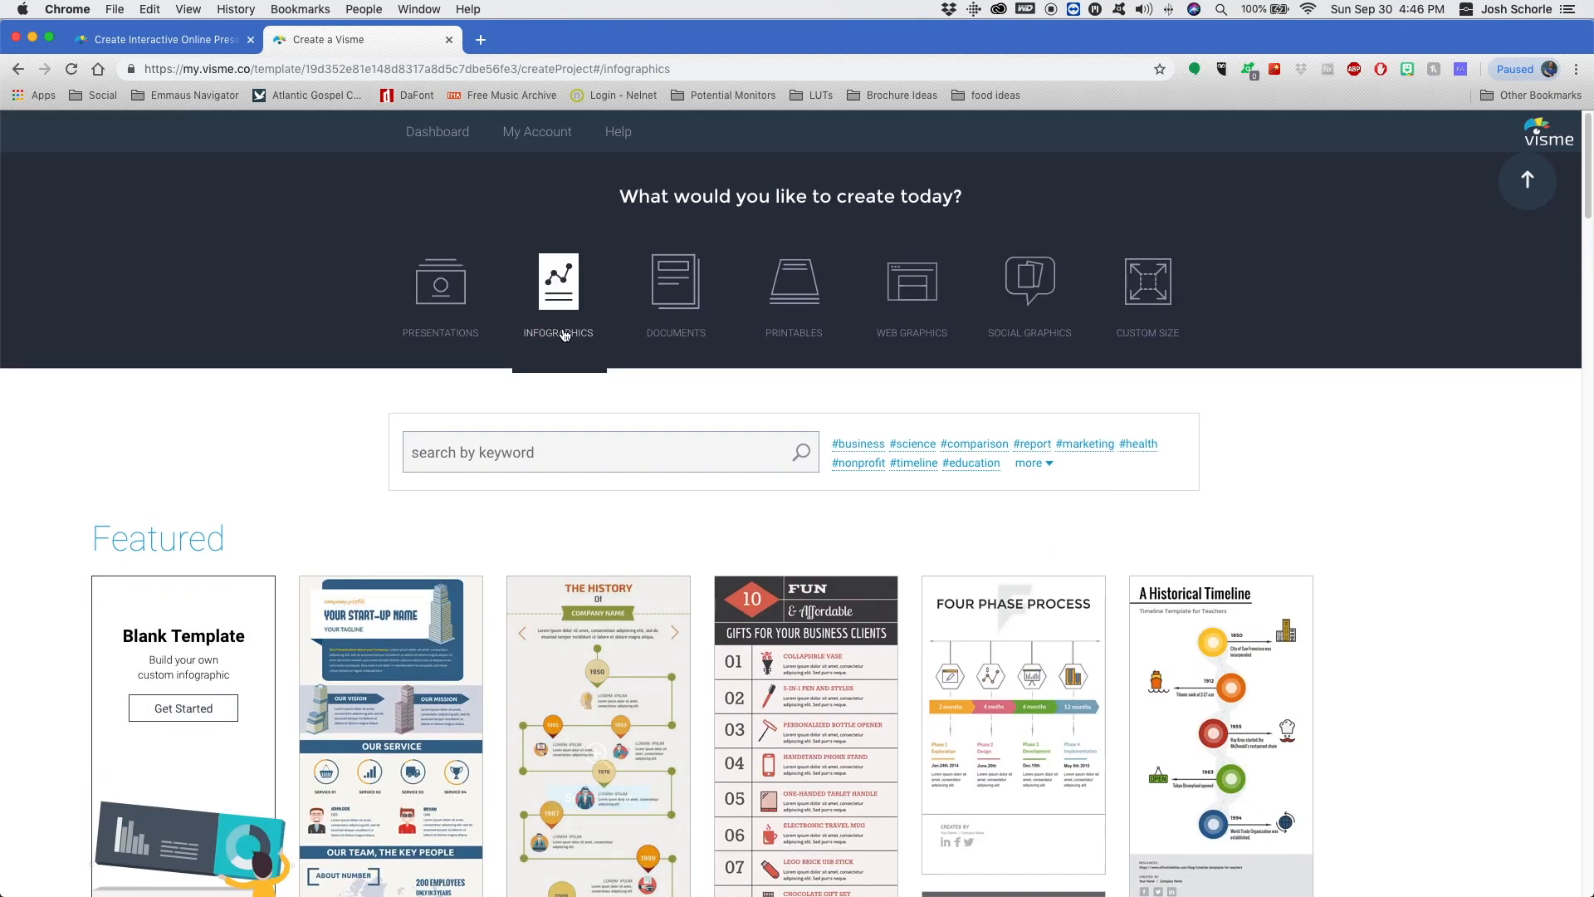
View the Documents, Printables and Web Graphics template categories
left_click(675, 287)
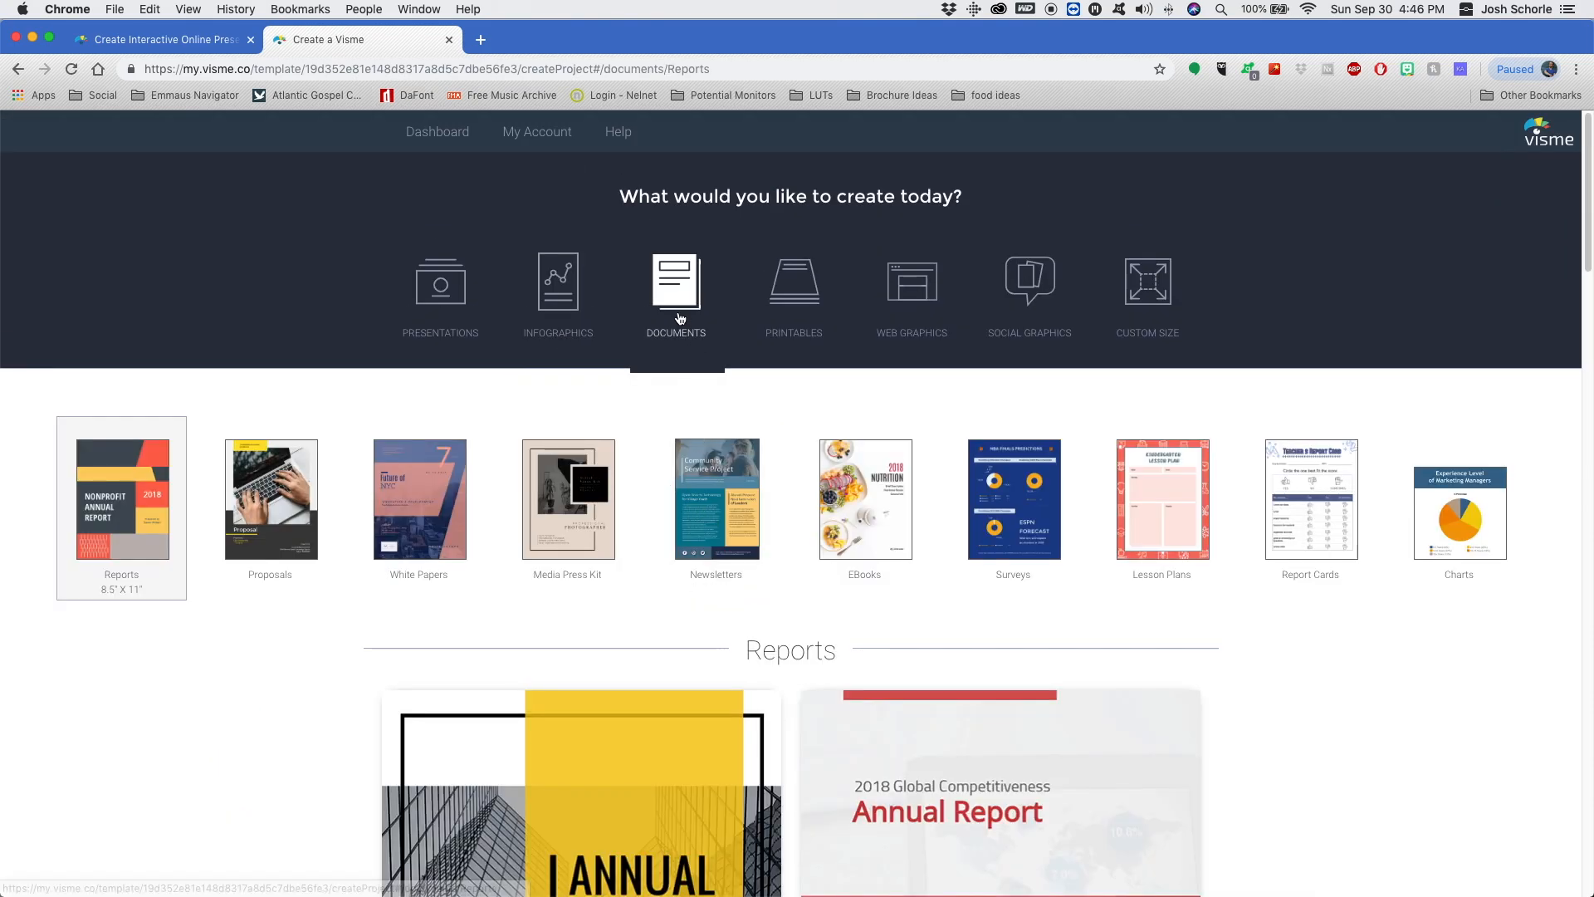
left_click(794, 287)
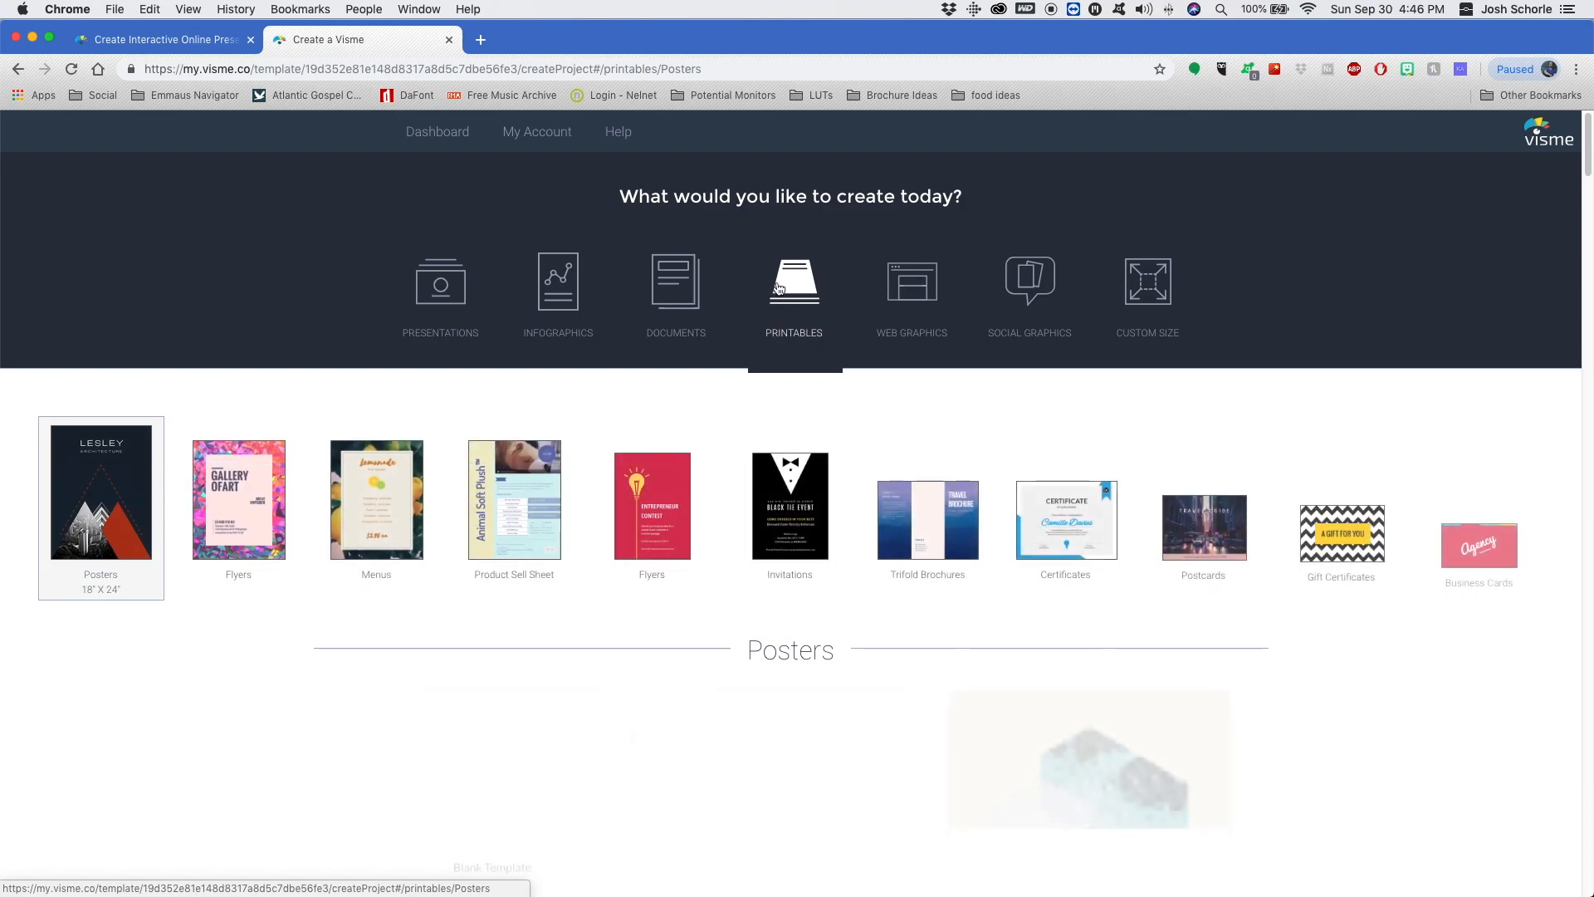
left_click(905, 280)
Among the social graphics, view the Twitter formats, then show the Facebook Posts templates (940 x 788)
left_click(1033, 282)
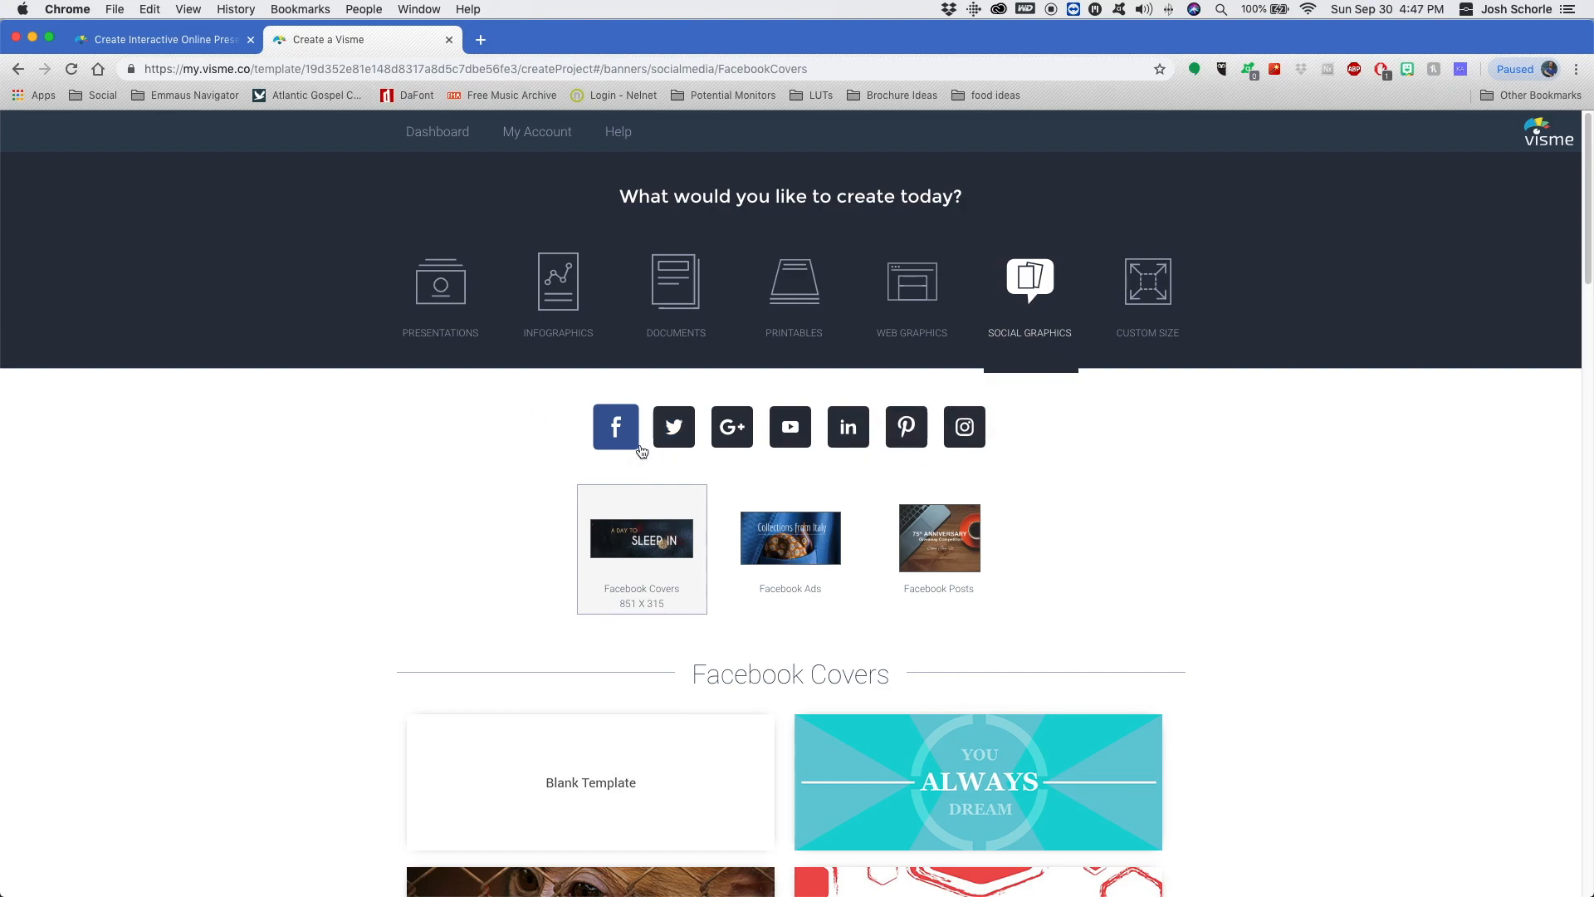
left_click(679, 432)
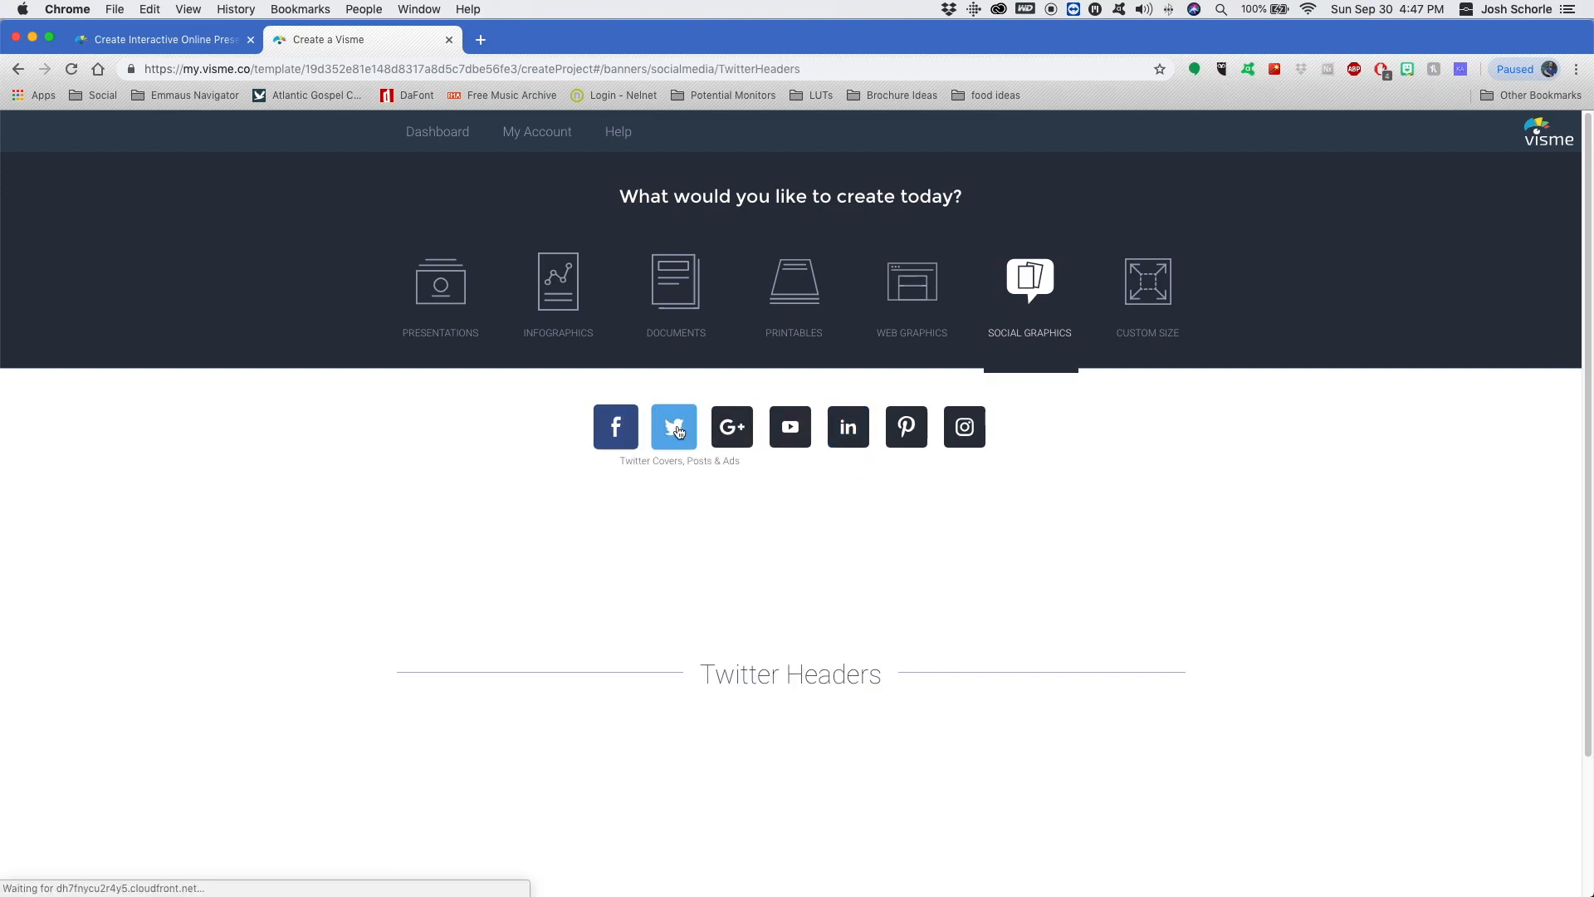
left_click(610, 429)
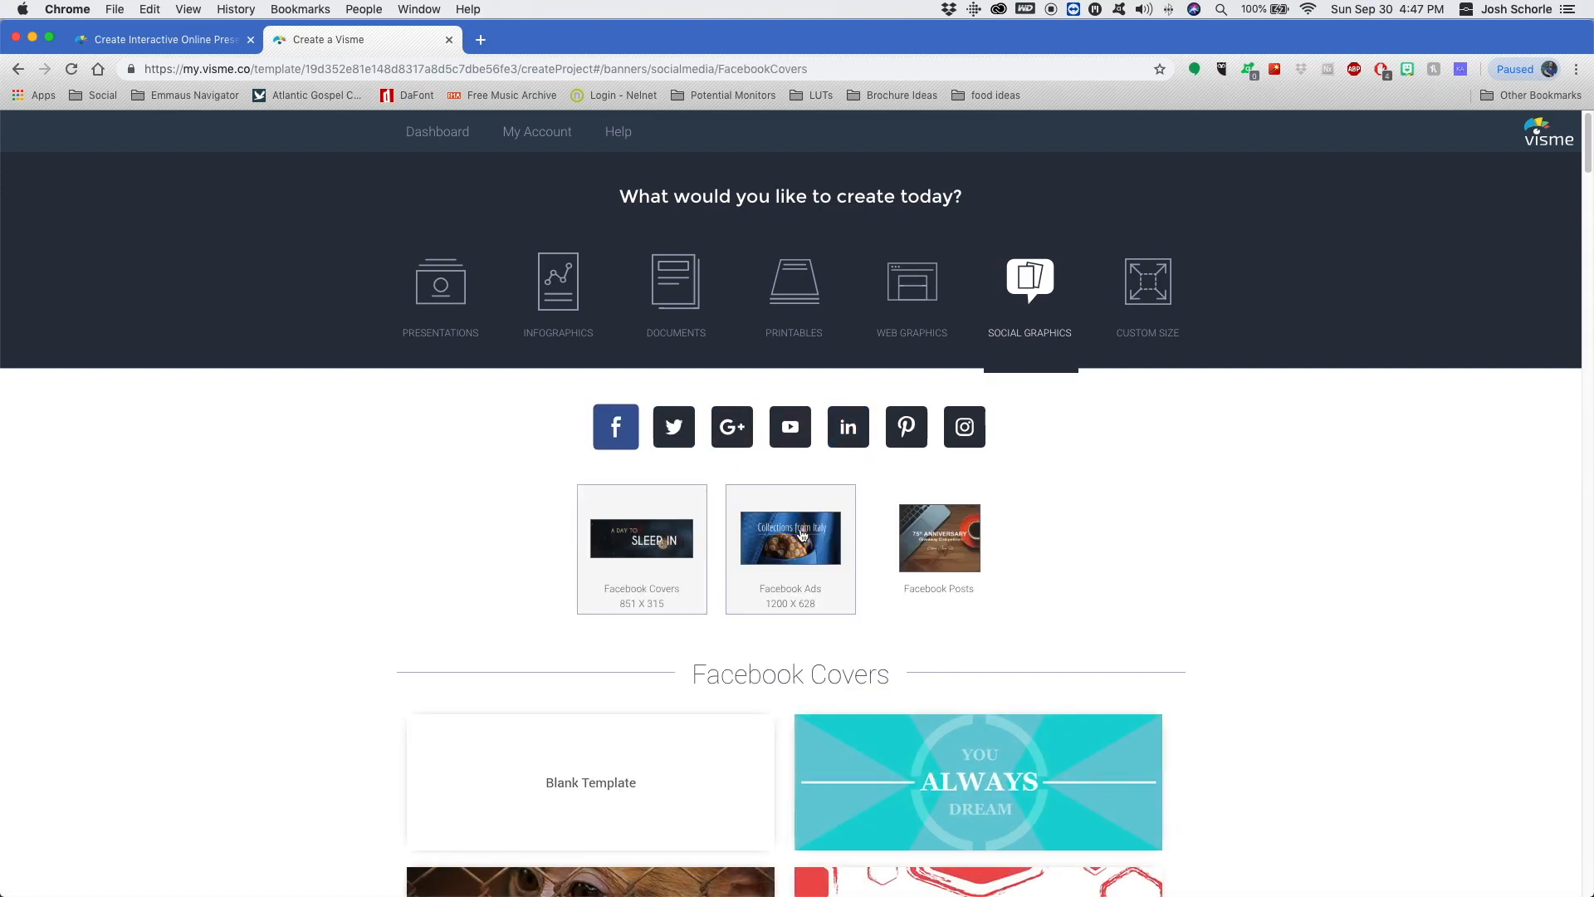
left_click(944, 548)
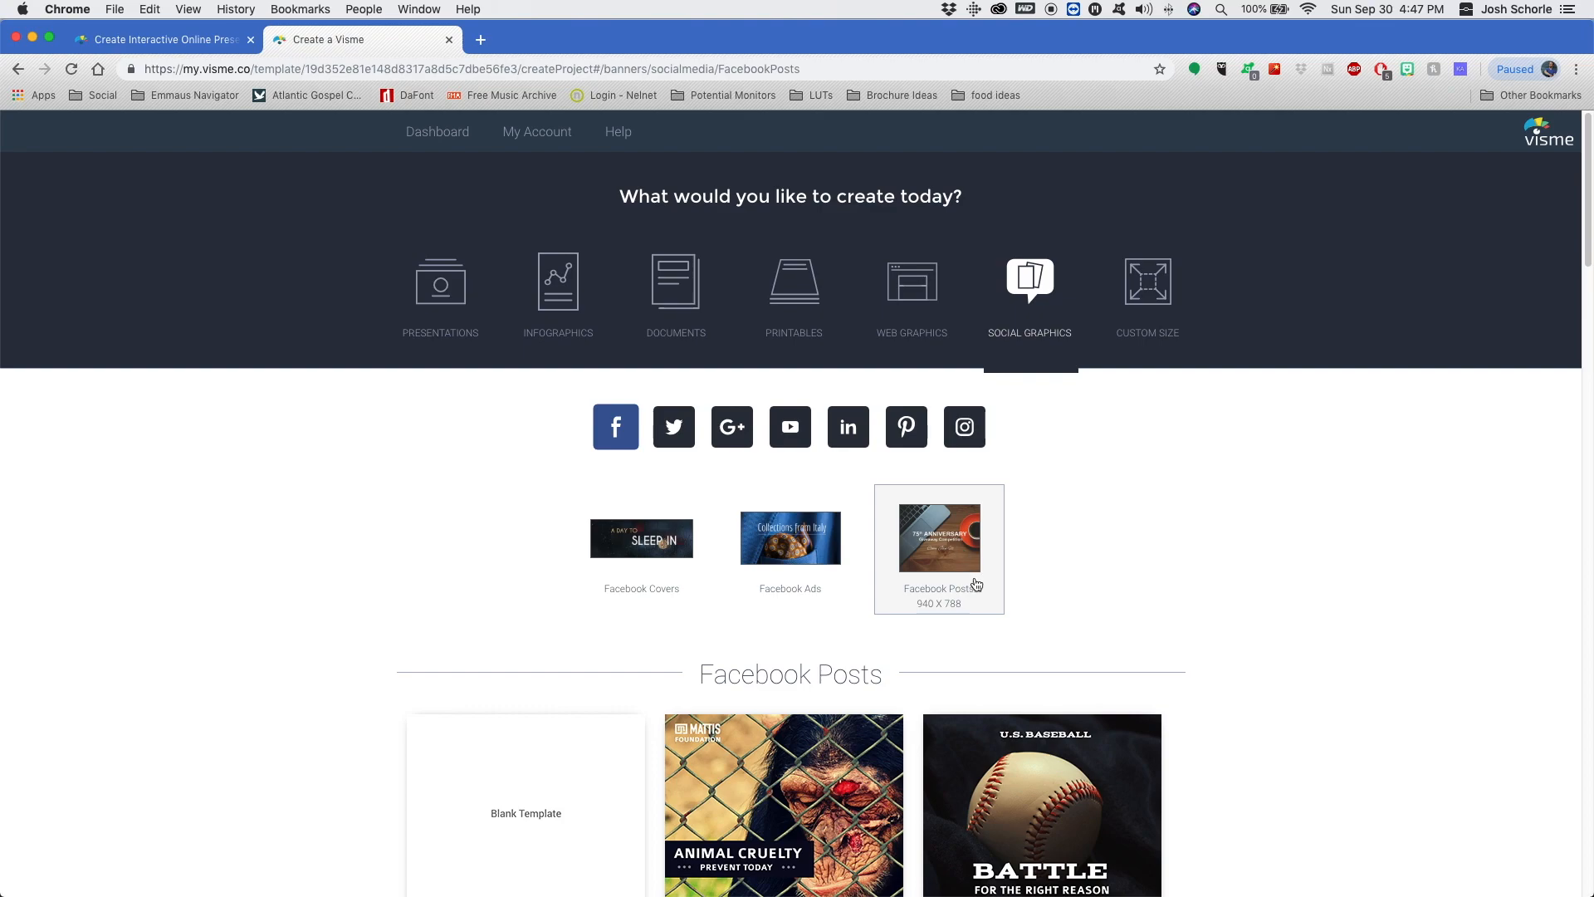
Create the project from the Independence Day Facebook post template with the yellow circle on a dark background
scroll(963, 565, "down", 5)
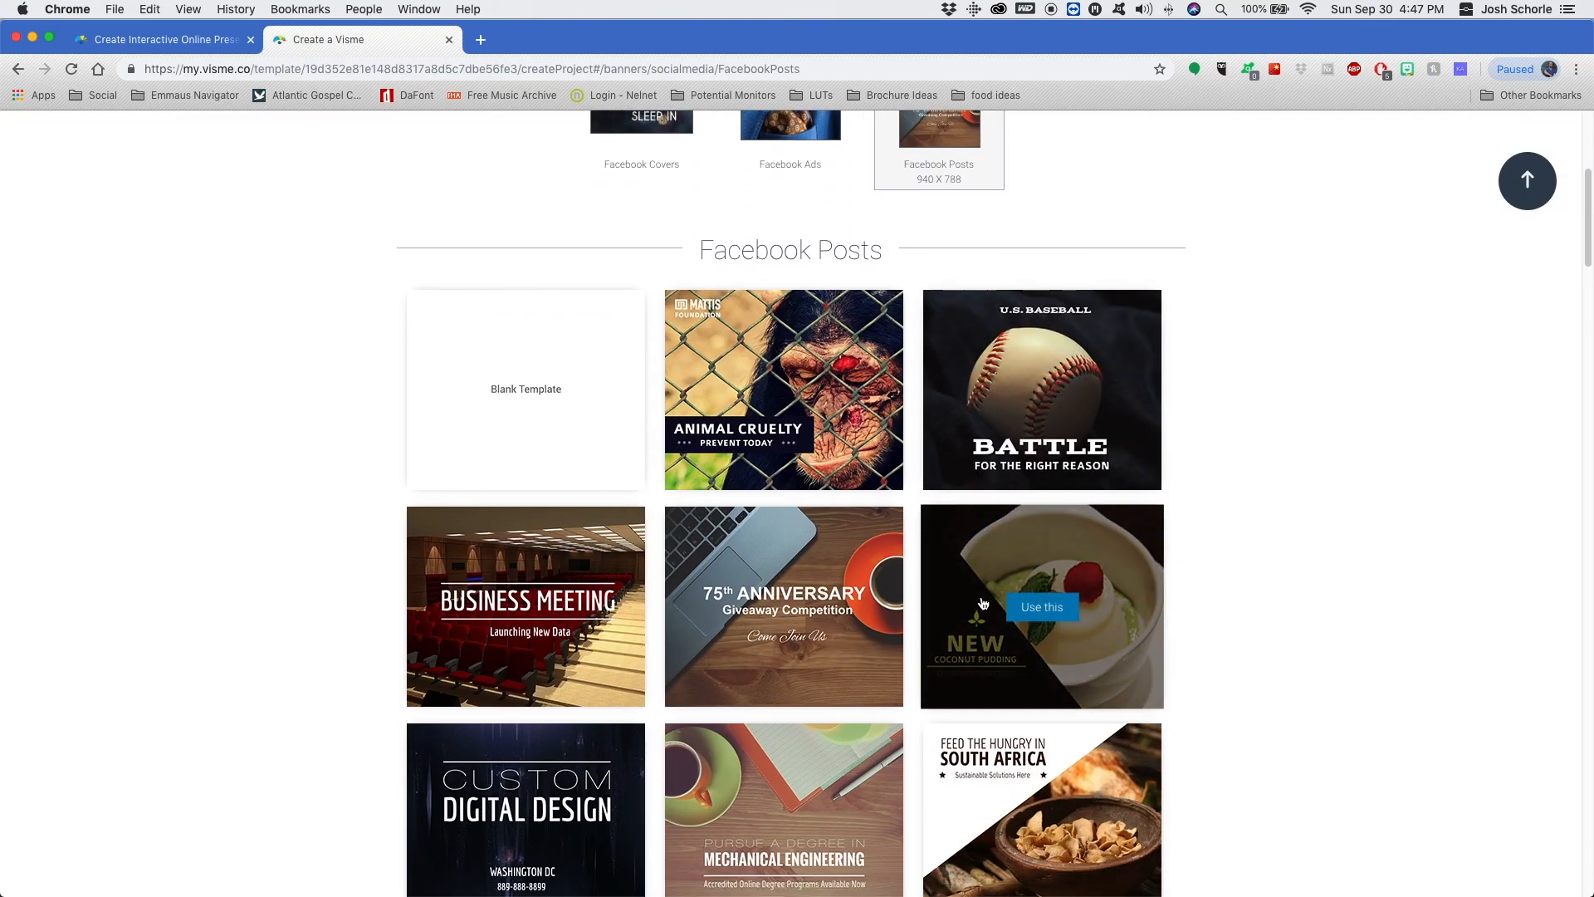
scroll(982, 603, "down", 10)
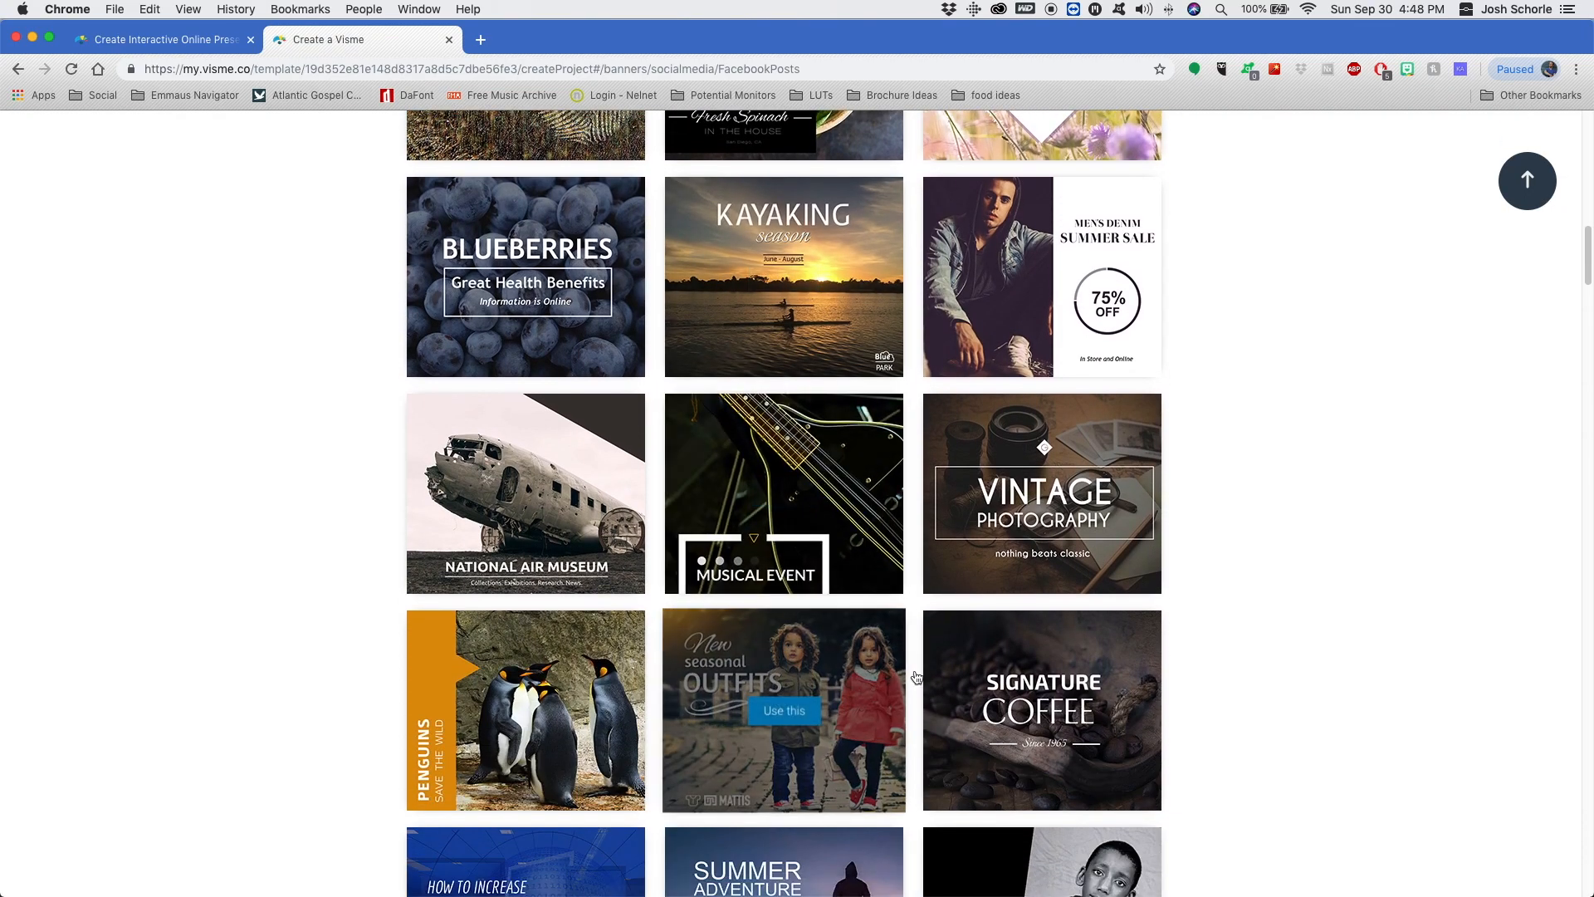
scroll(905, 678, "down", 7)
scroll(829, 500, "down", 4)
scroll(829, 501, "down", 8)
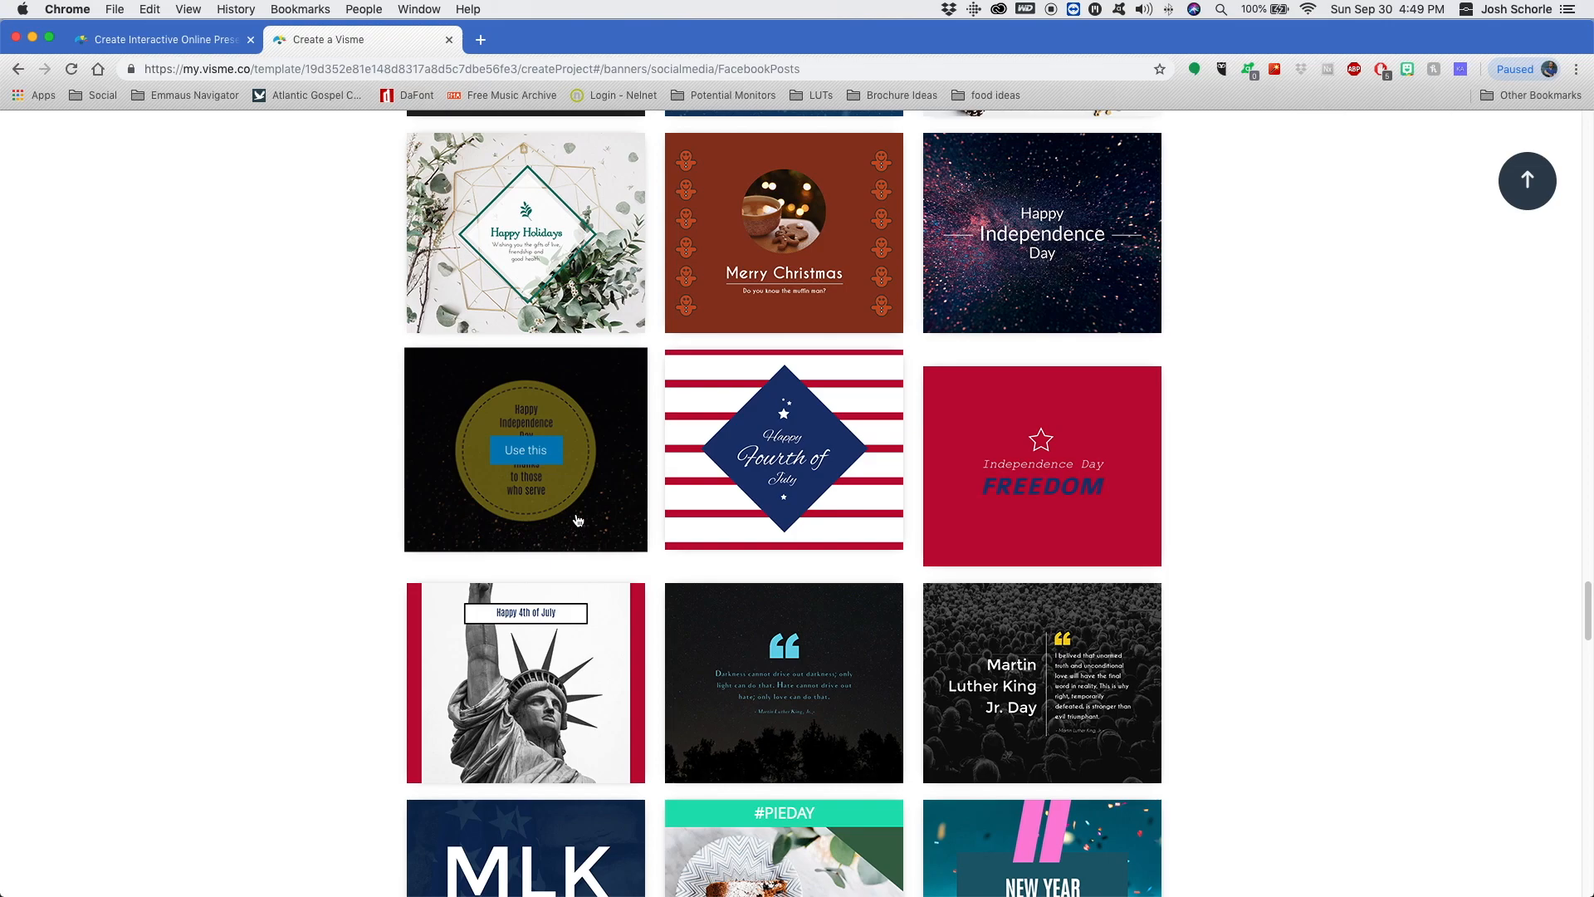
left_click(531, 454)
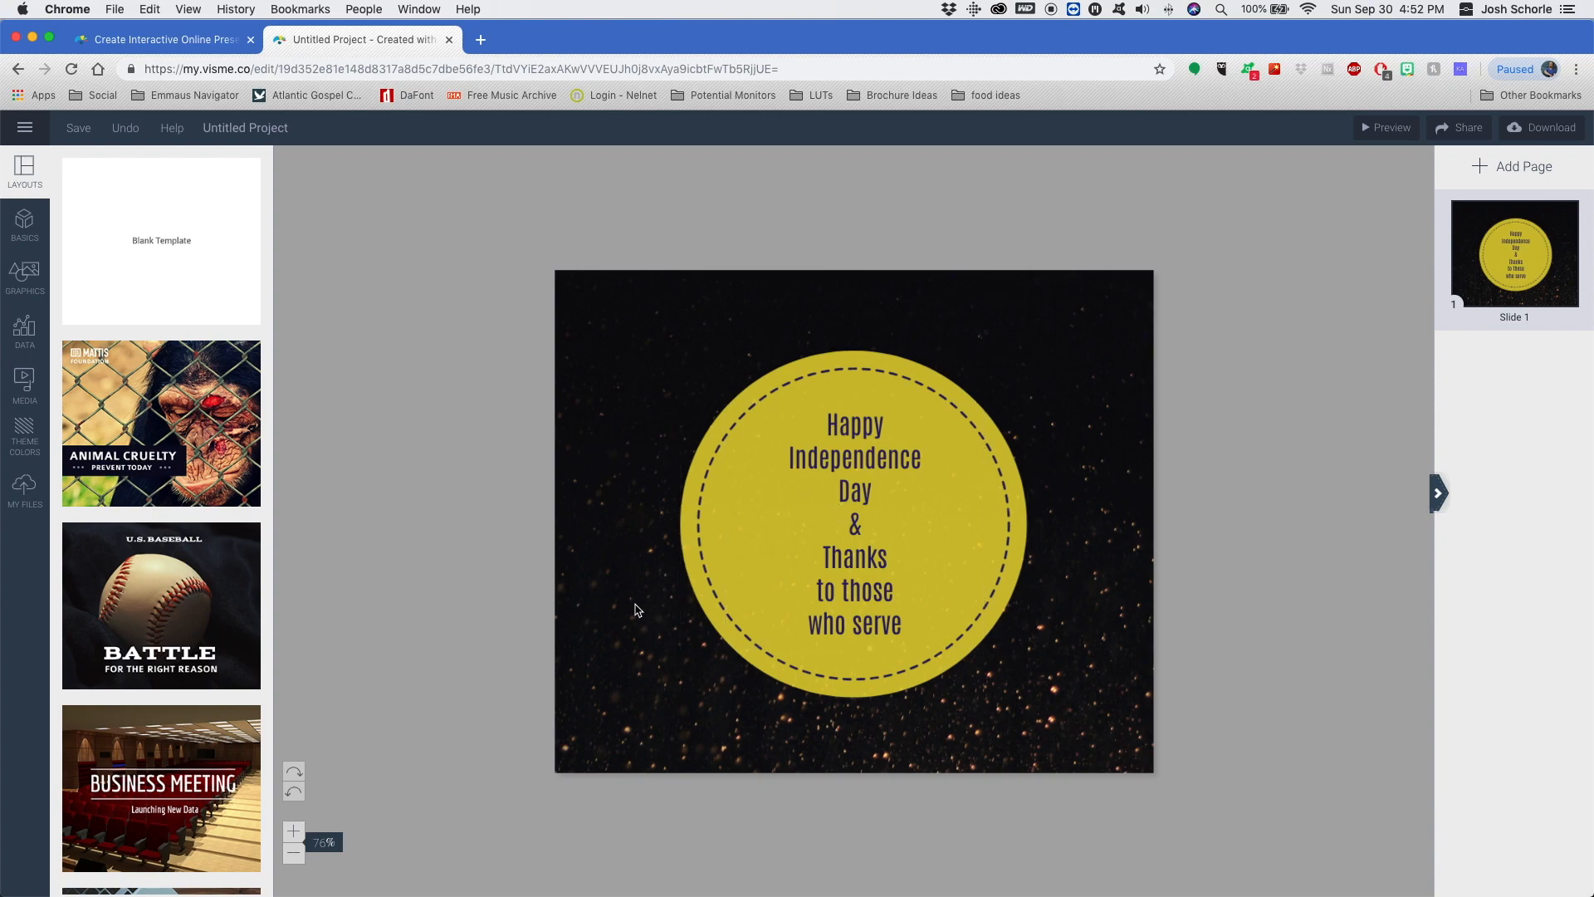
Examine the yellow circle's options and the suggested header, stats and graphics content blocks
left_click(866, 372)
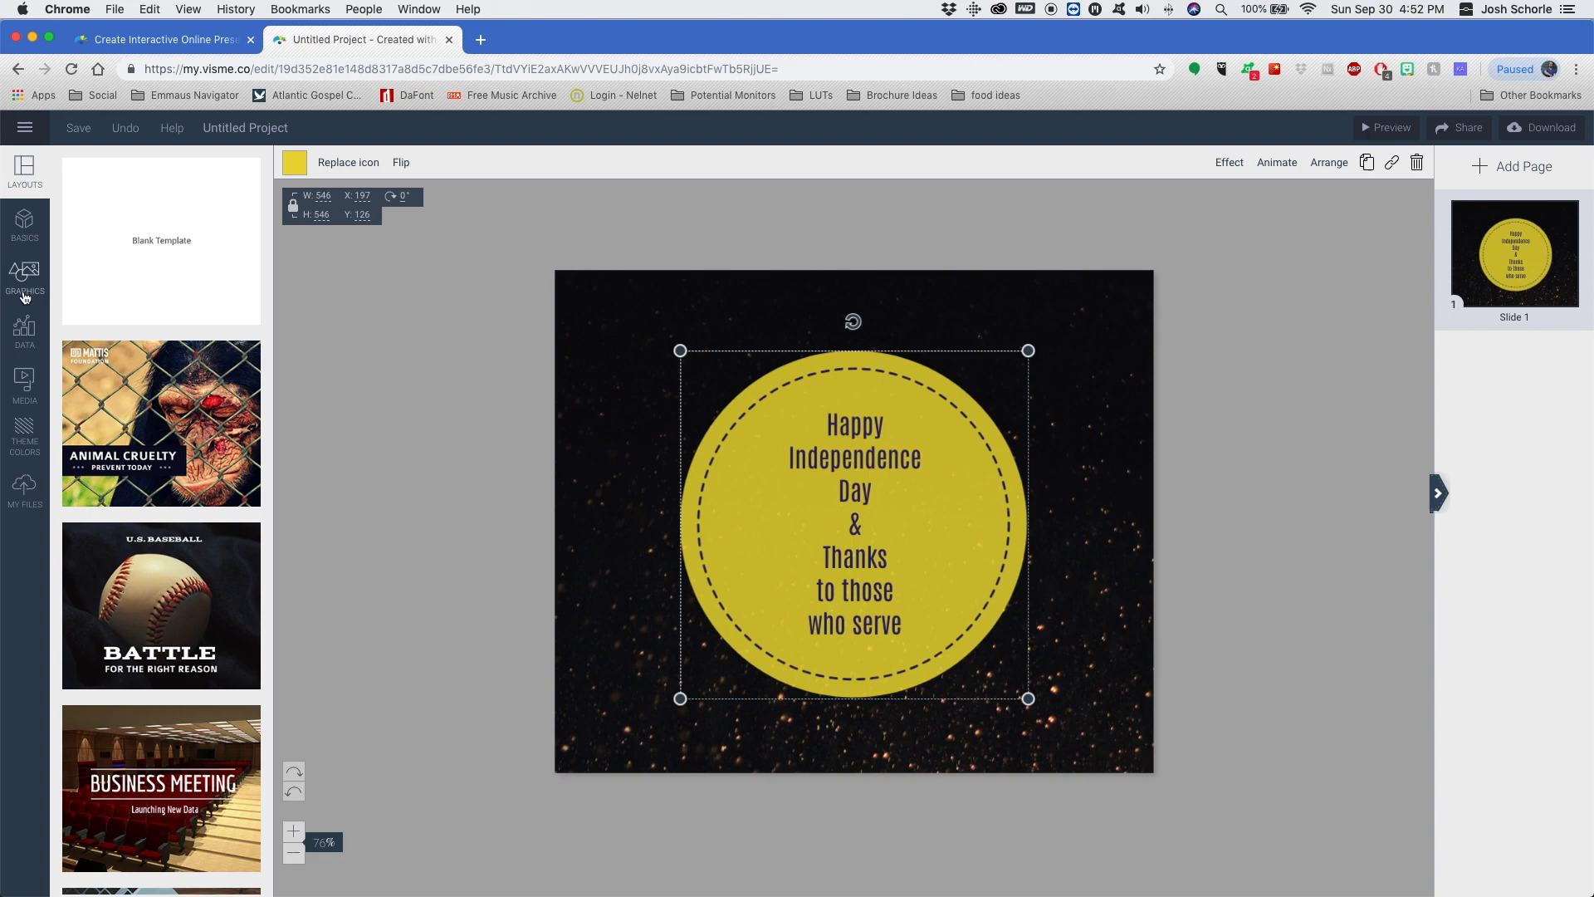
left_click(23, 231)
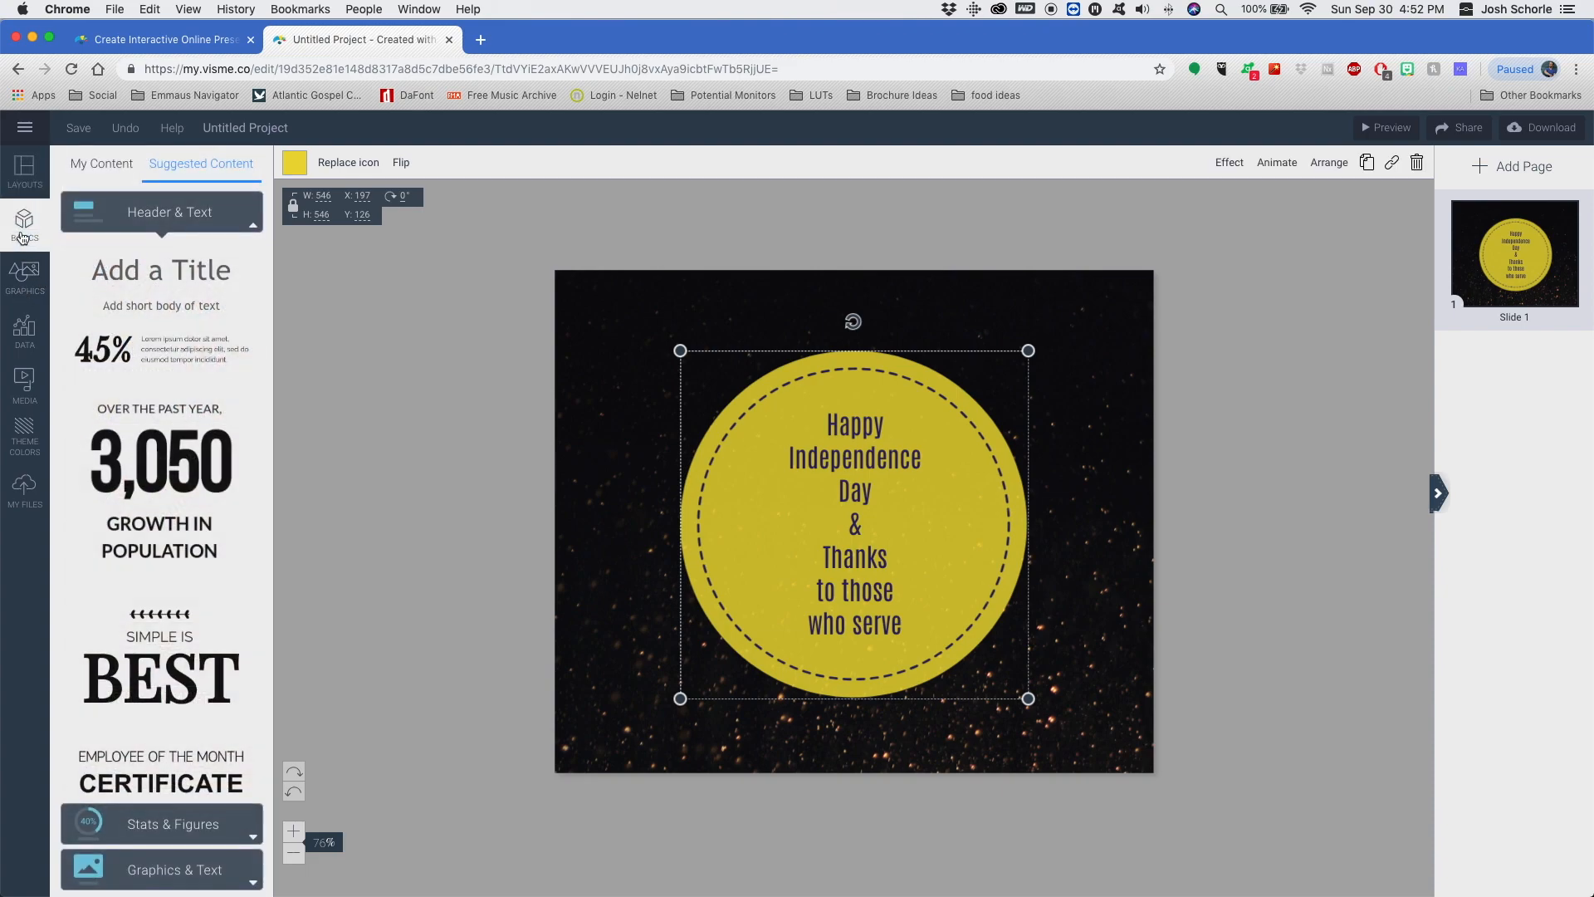
scroll(99, 249, "down", 2)
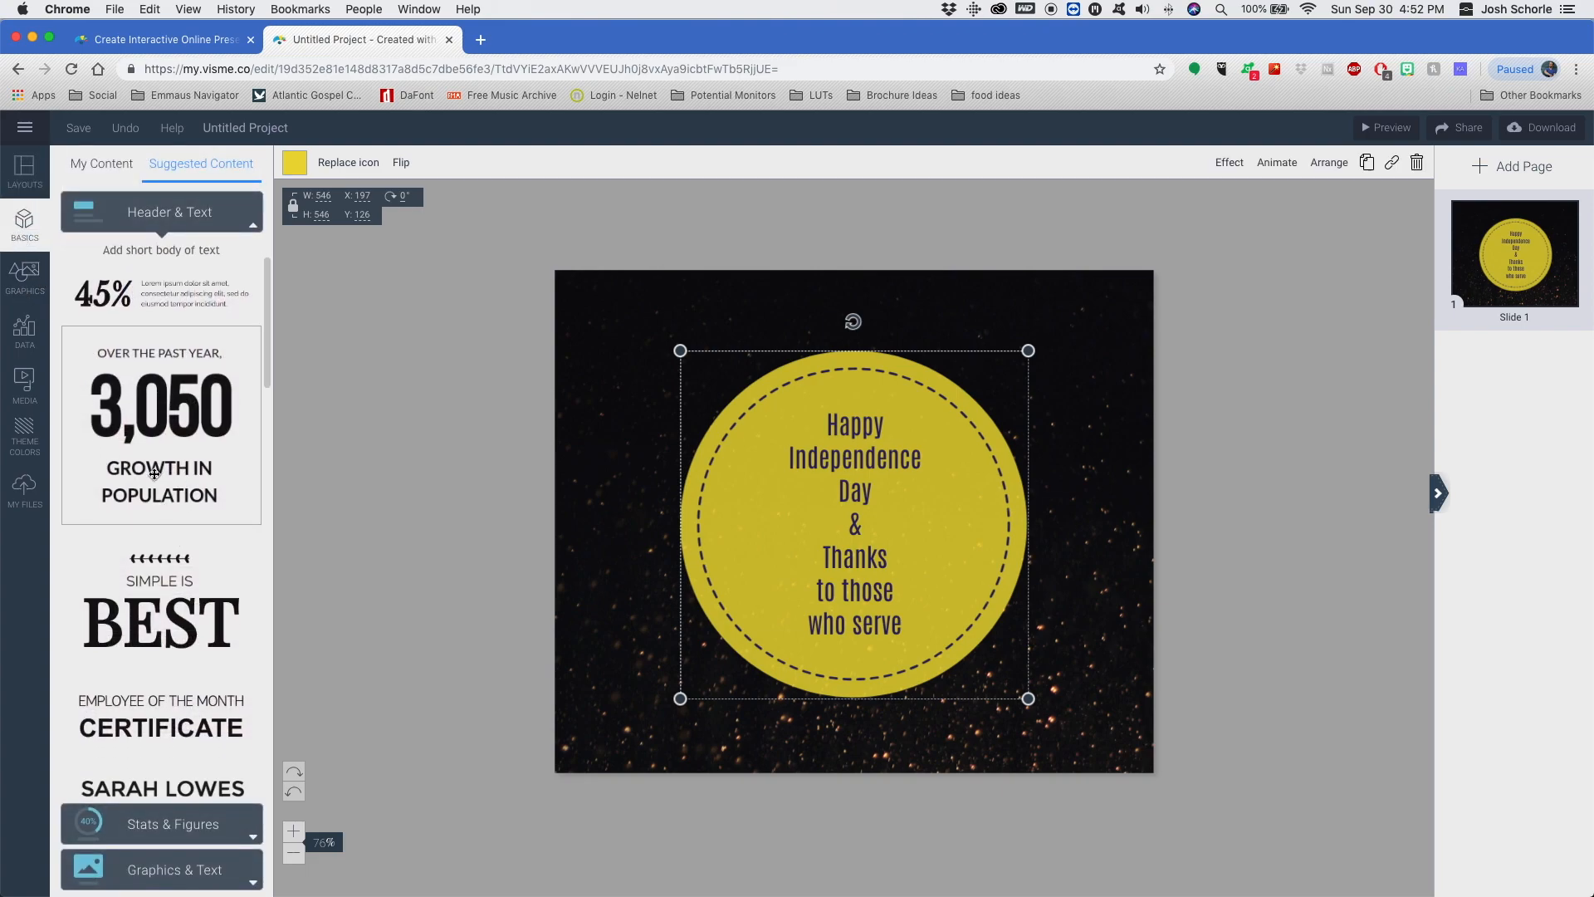
left_click(119, 831)
left_click(155, 870)
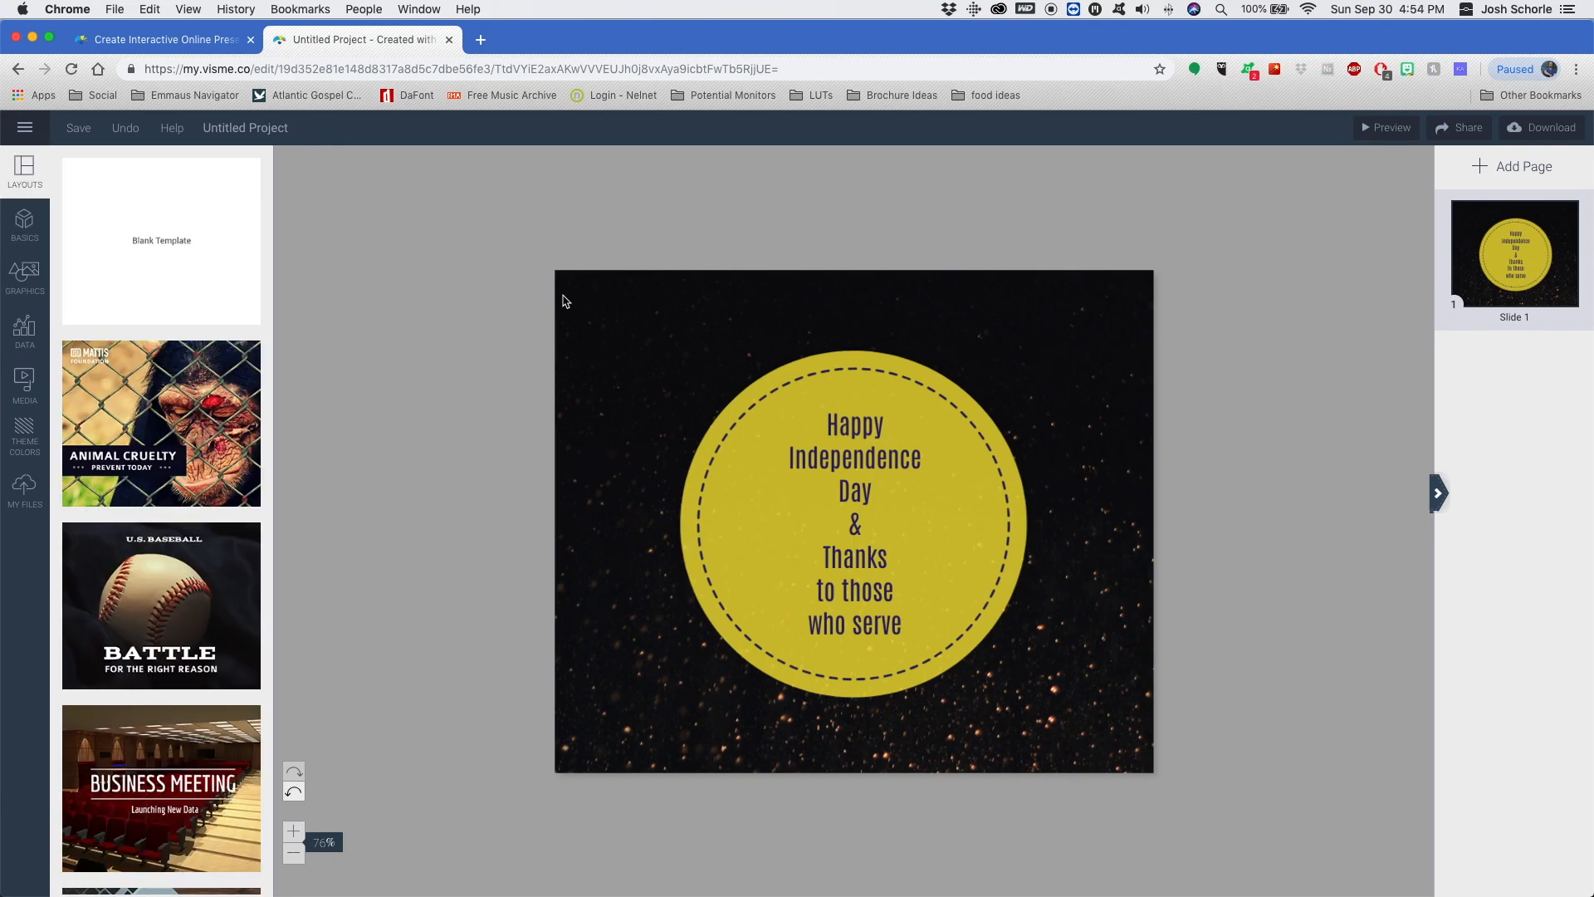
Replace the slide background with the free neon speech-bubble photo, using the search term "neon"
left_click(613, 384)
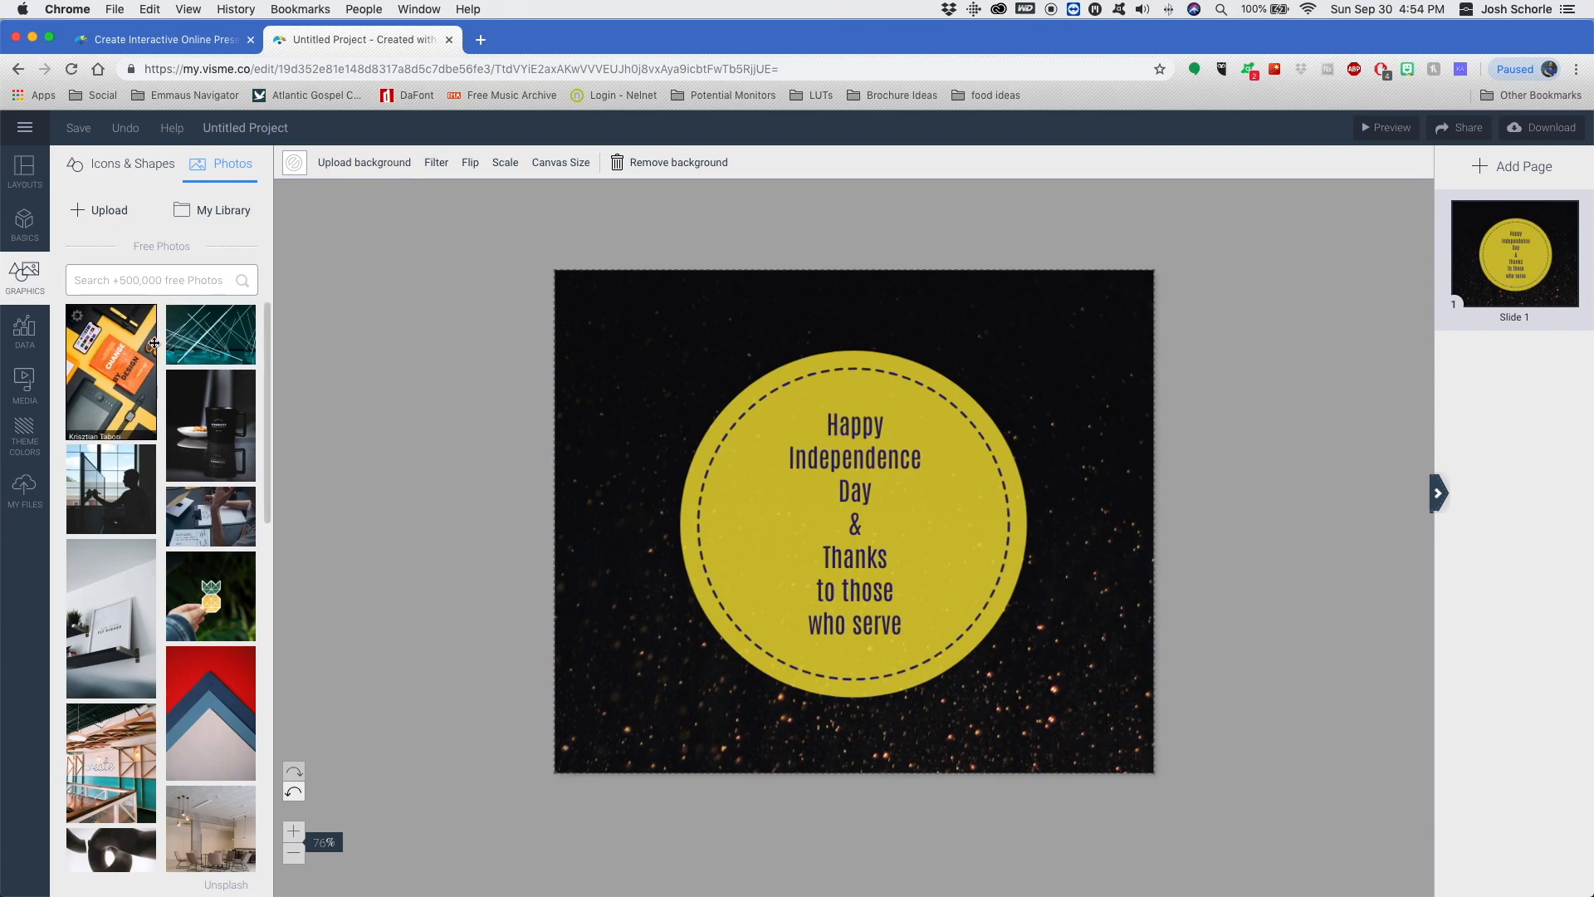
scroll(185, 463, "down", 3)
scroll(185, 462, "down", 2)
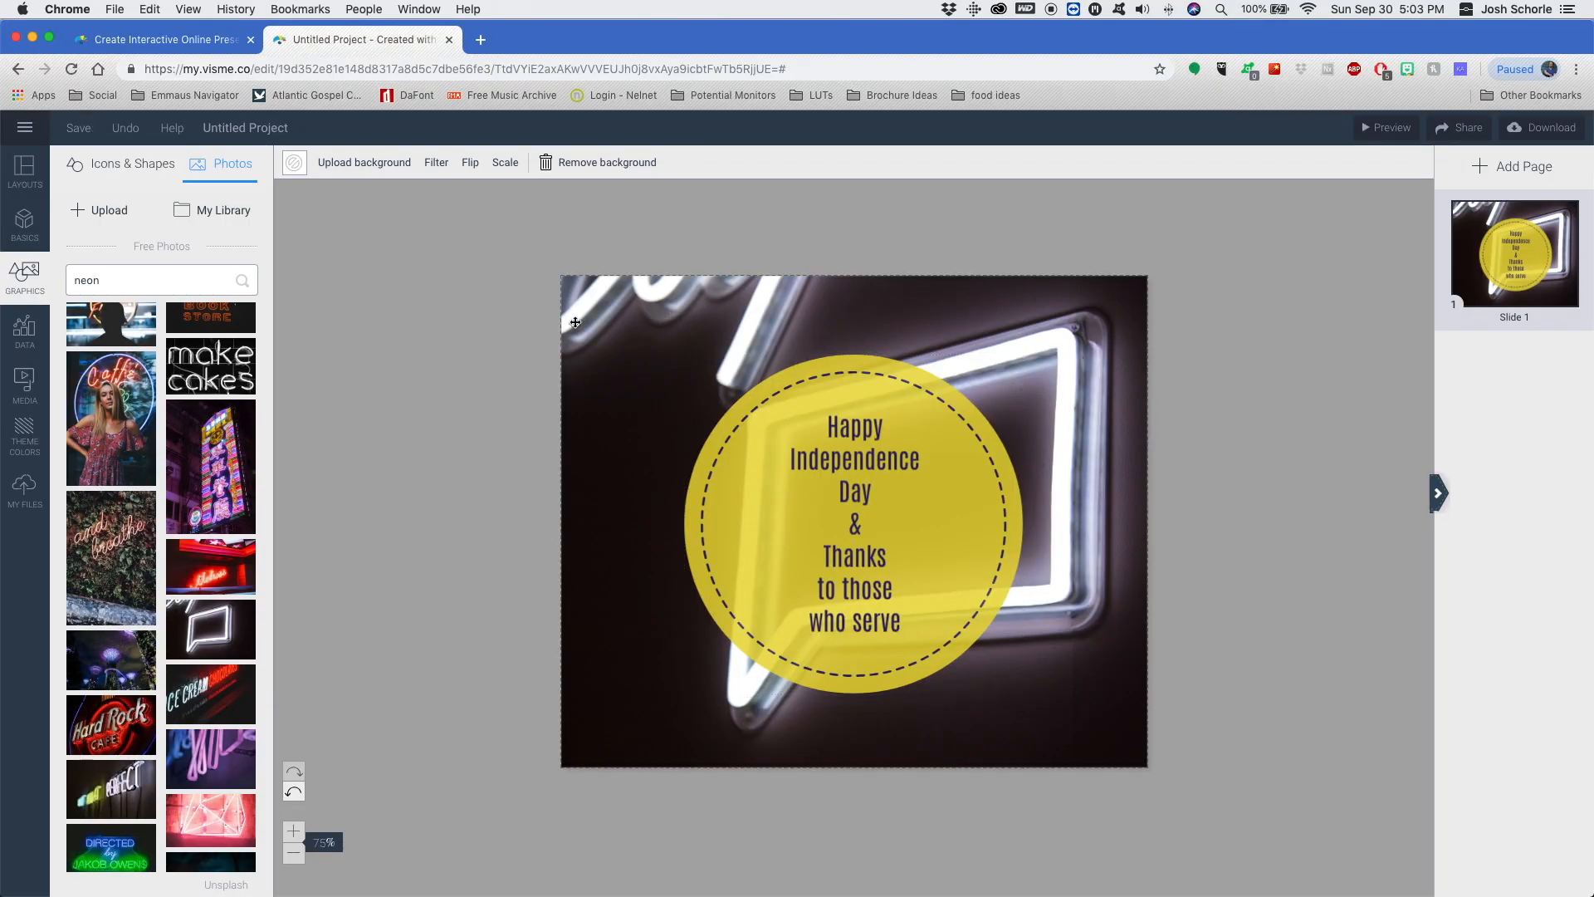
Reposition the neon background photo, scale it to 126%, and apply the Clarendon filter
left_click_drag(686, 320, 488, 334)
left_click_drag(603, 329, 854, 334)
left_click(502, 166)
left_click_drag(582, 213, 589, 216)
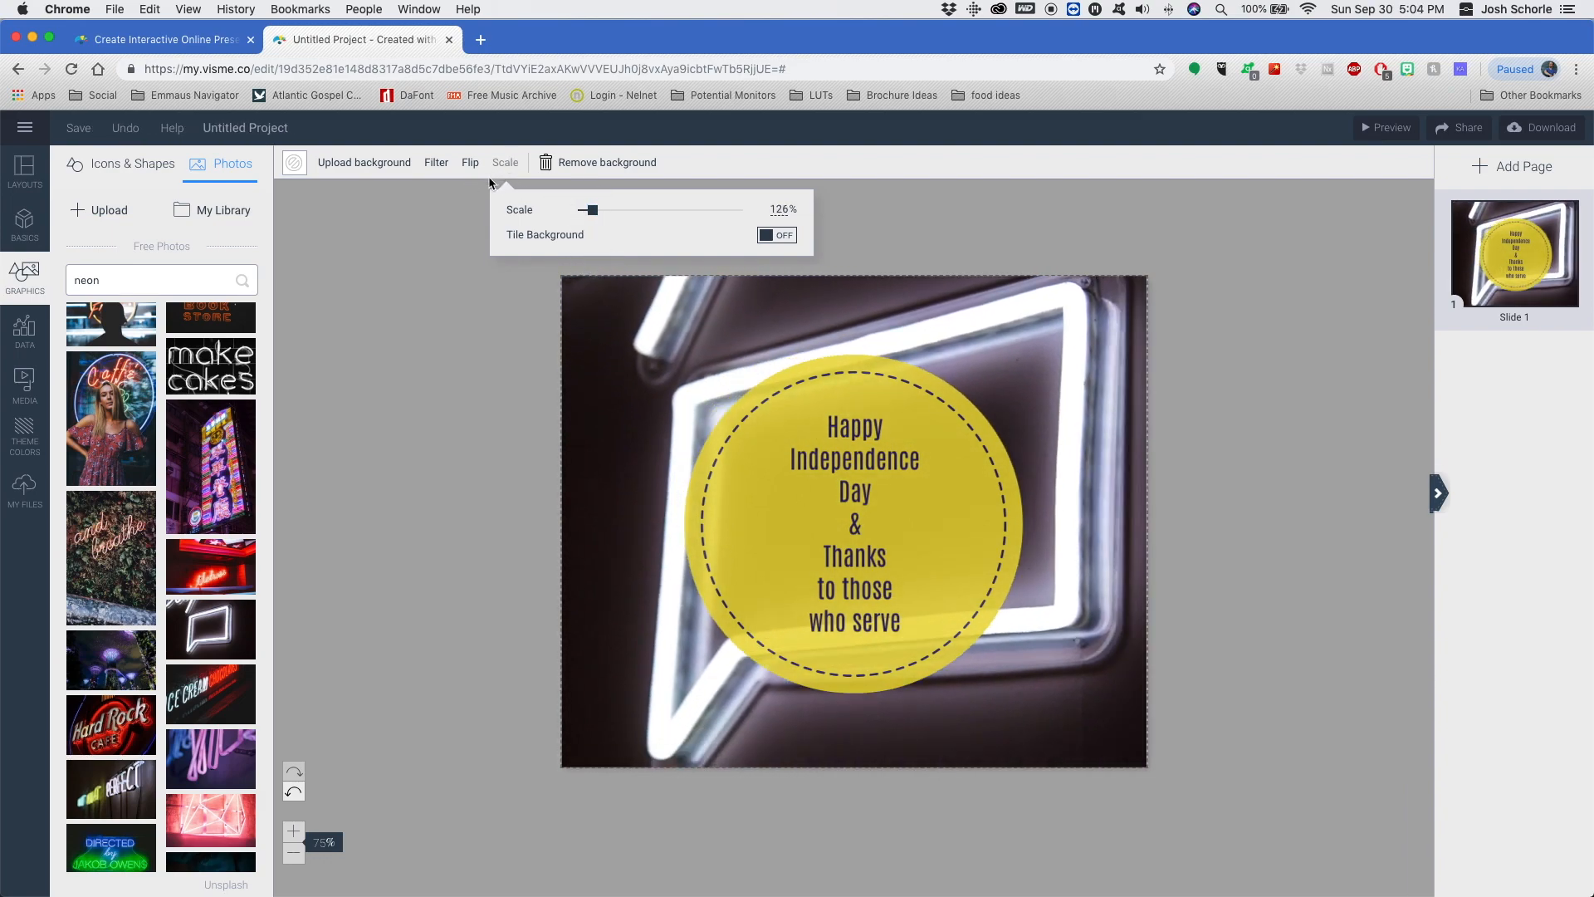
left_click(436, 163)
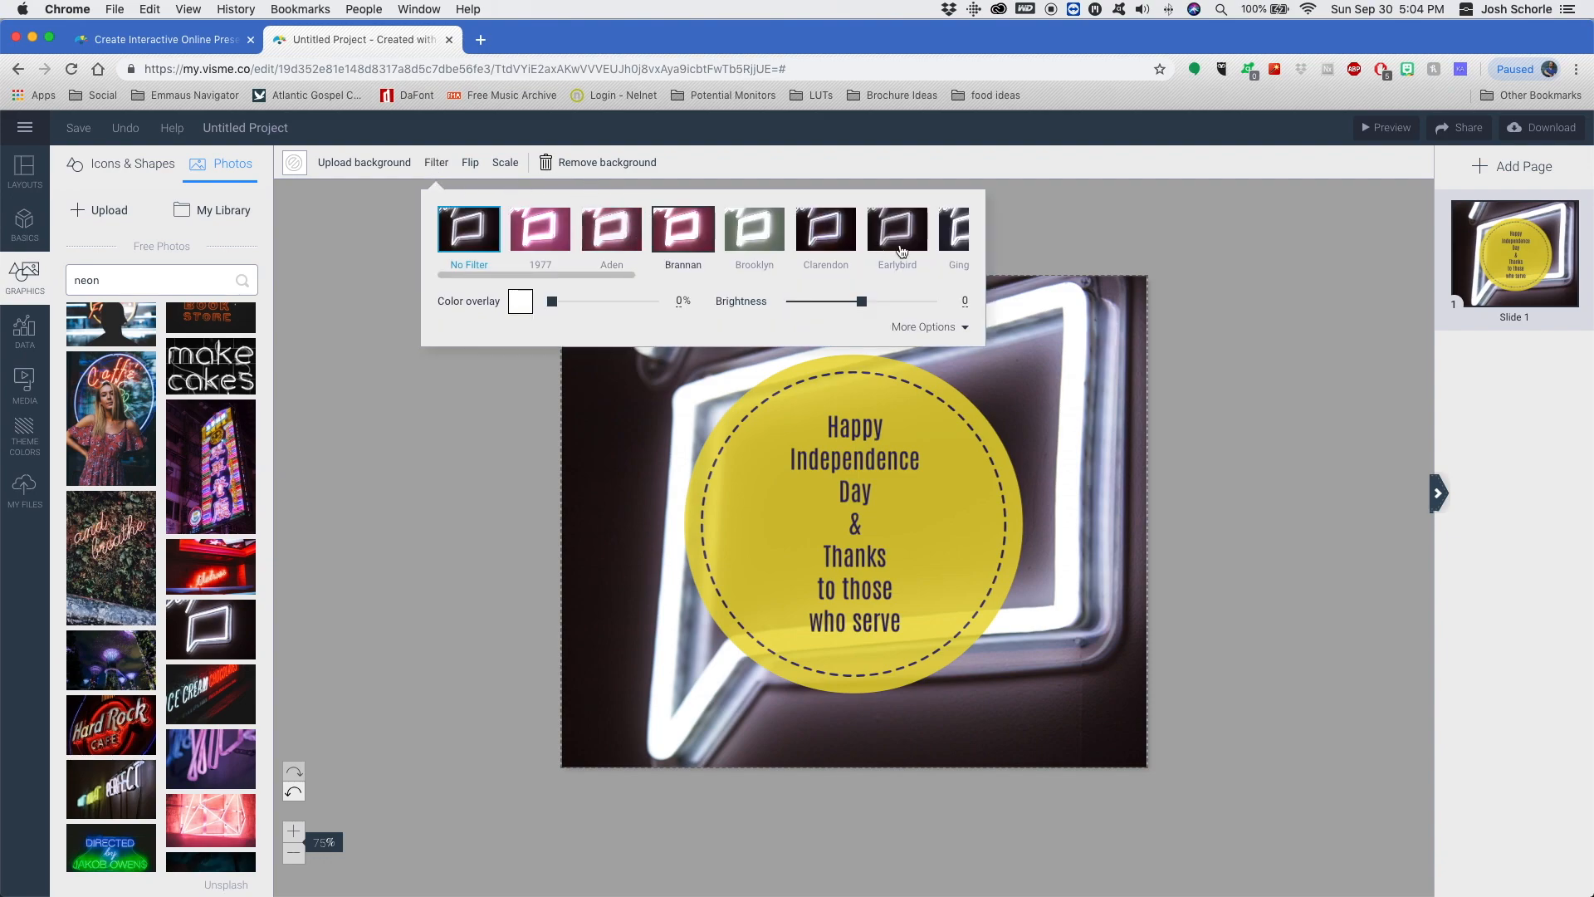
left_click(836, 232)
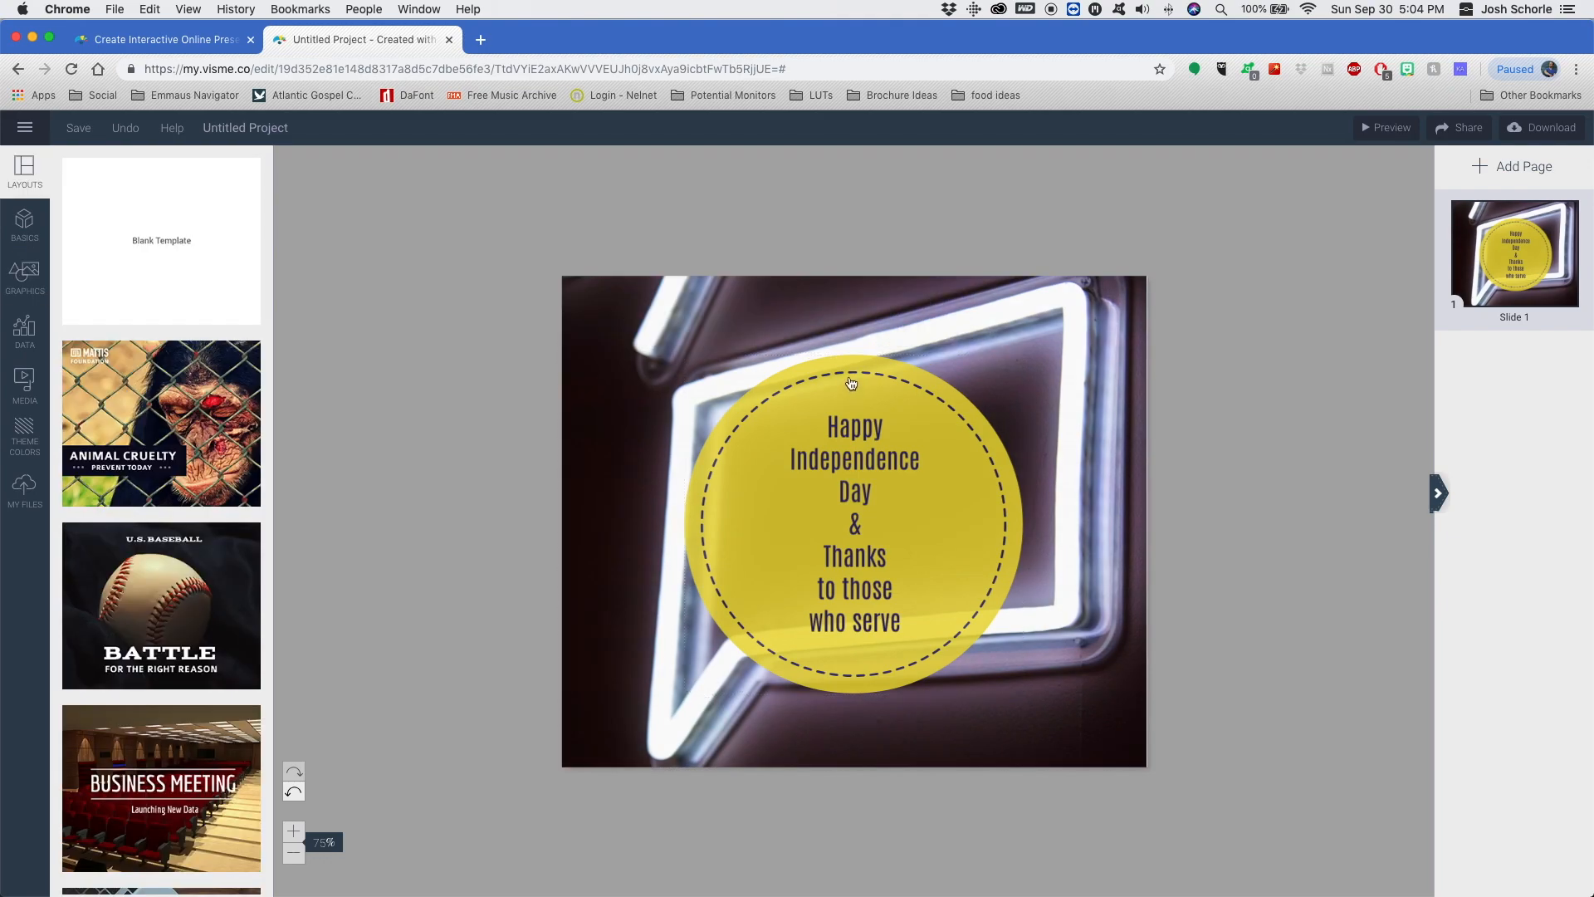
Delete the yellow circle and its dashed ring from behind the text
left_click(861, 396)
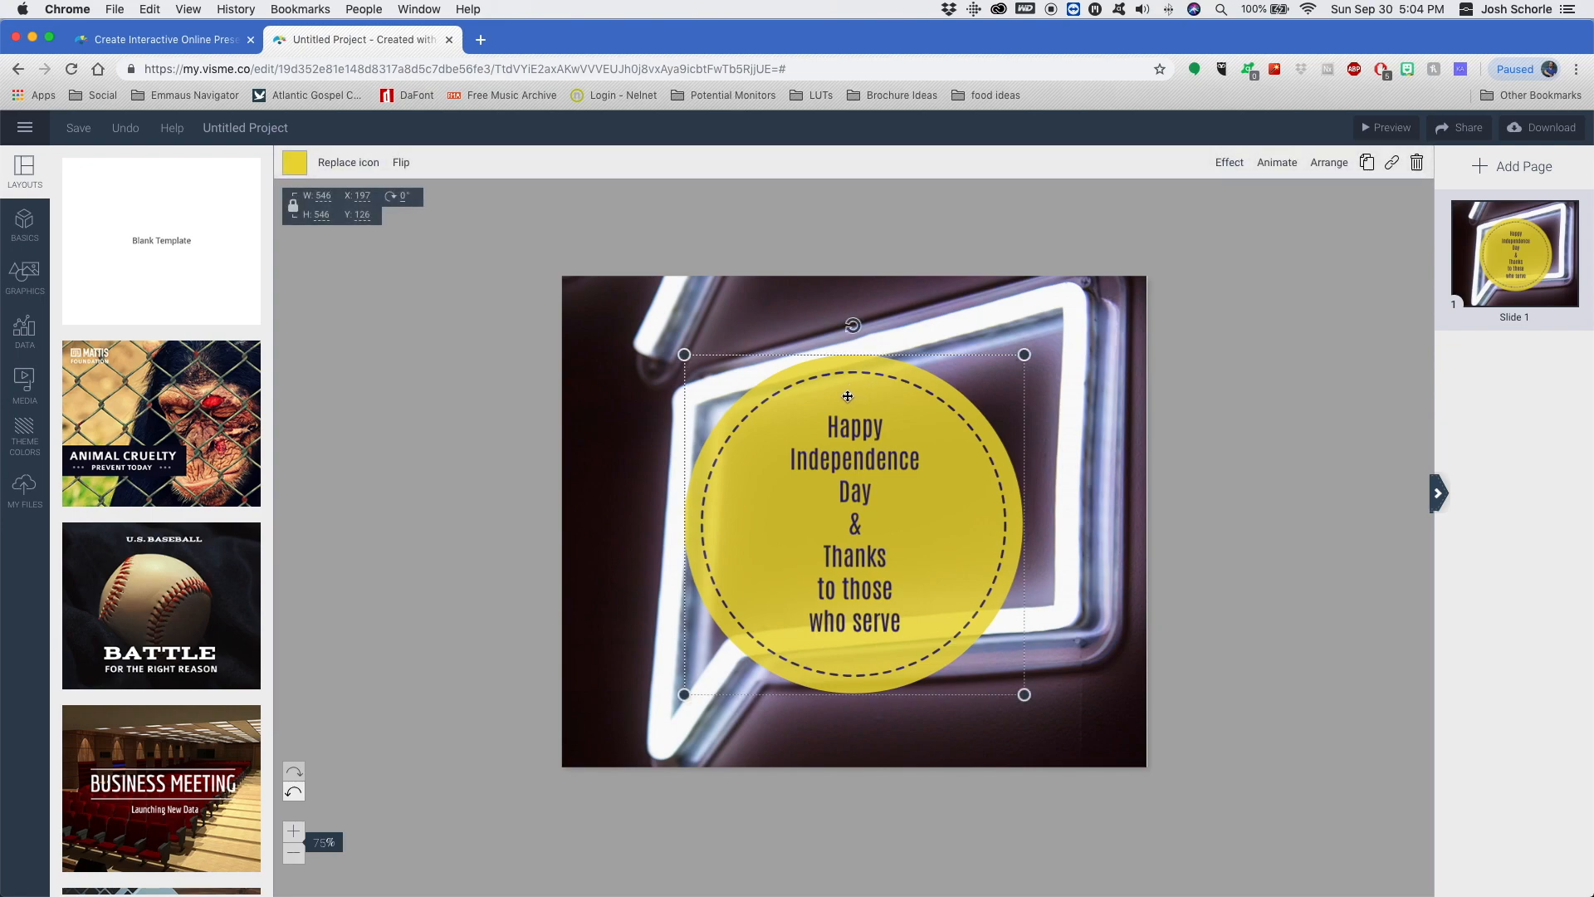
key("Delete")
Restyle the entire Independence Day text with a white colour and a different font
double_click(847, 397)
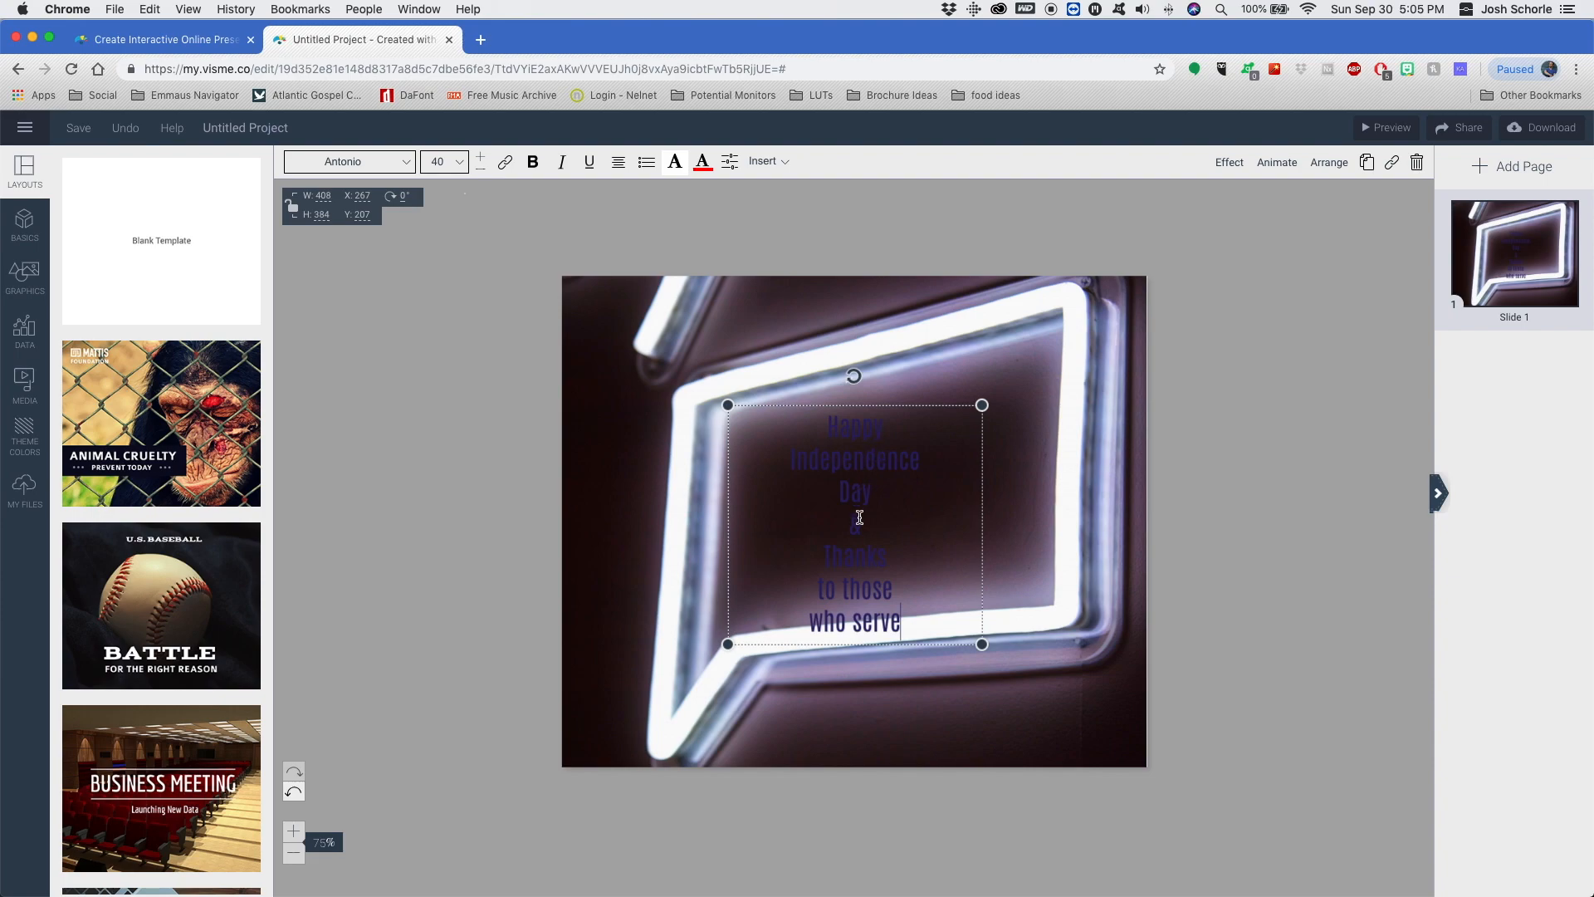
left_click_drag(914, 623, 762, 423)
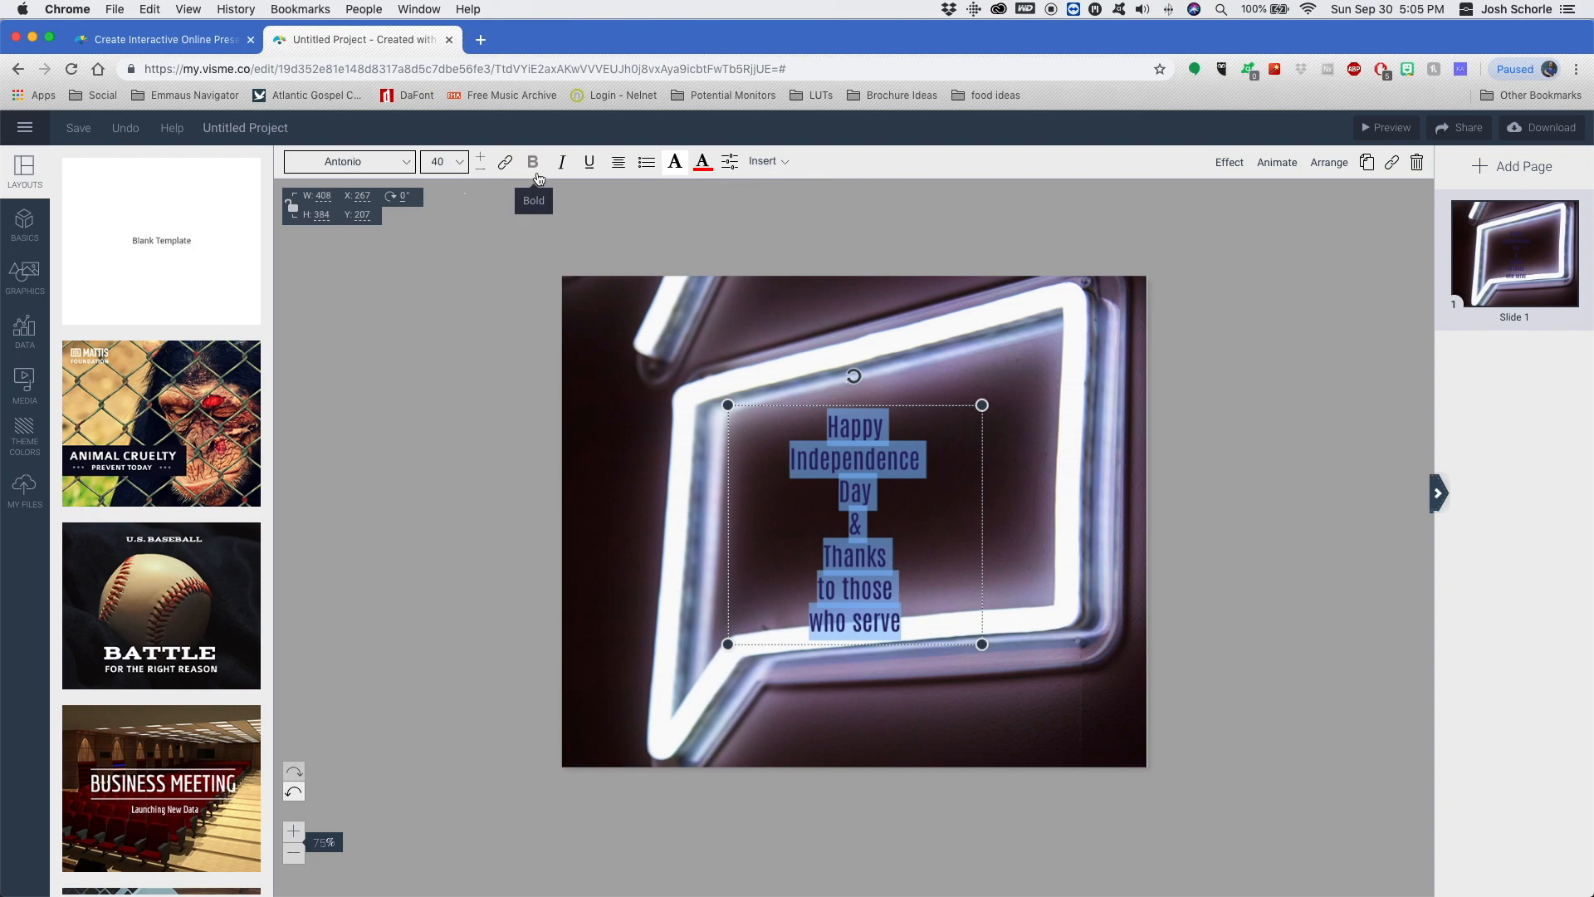
left_click(702, 163)
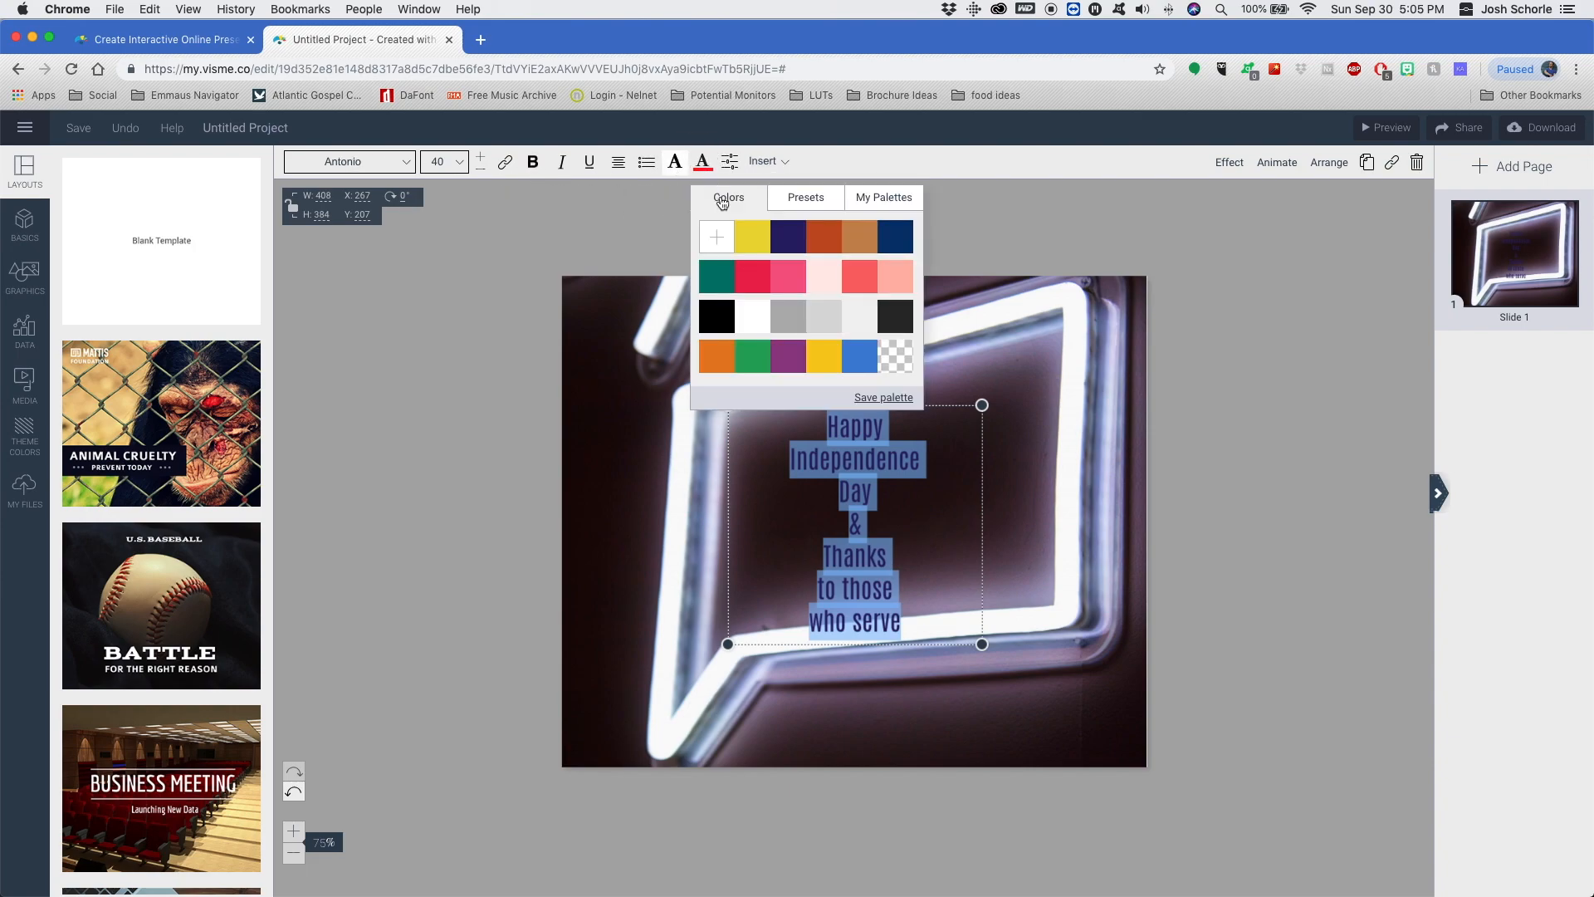
left_click(401, 162)
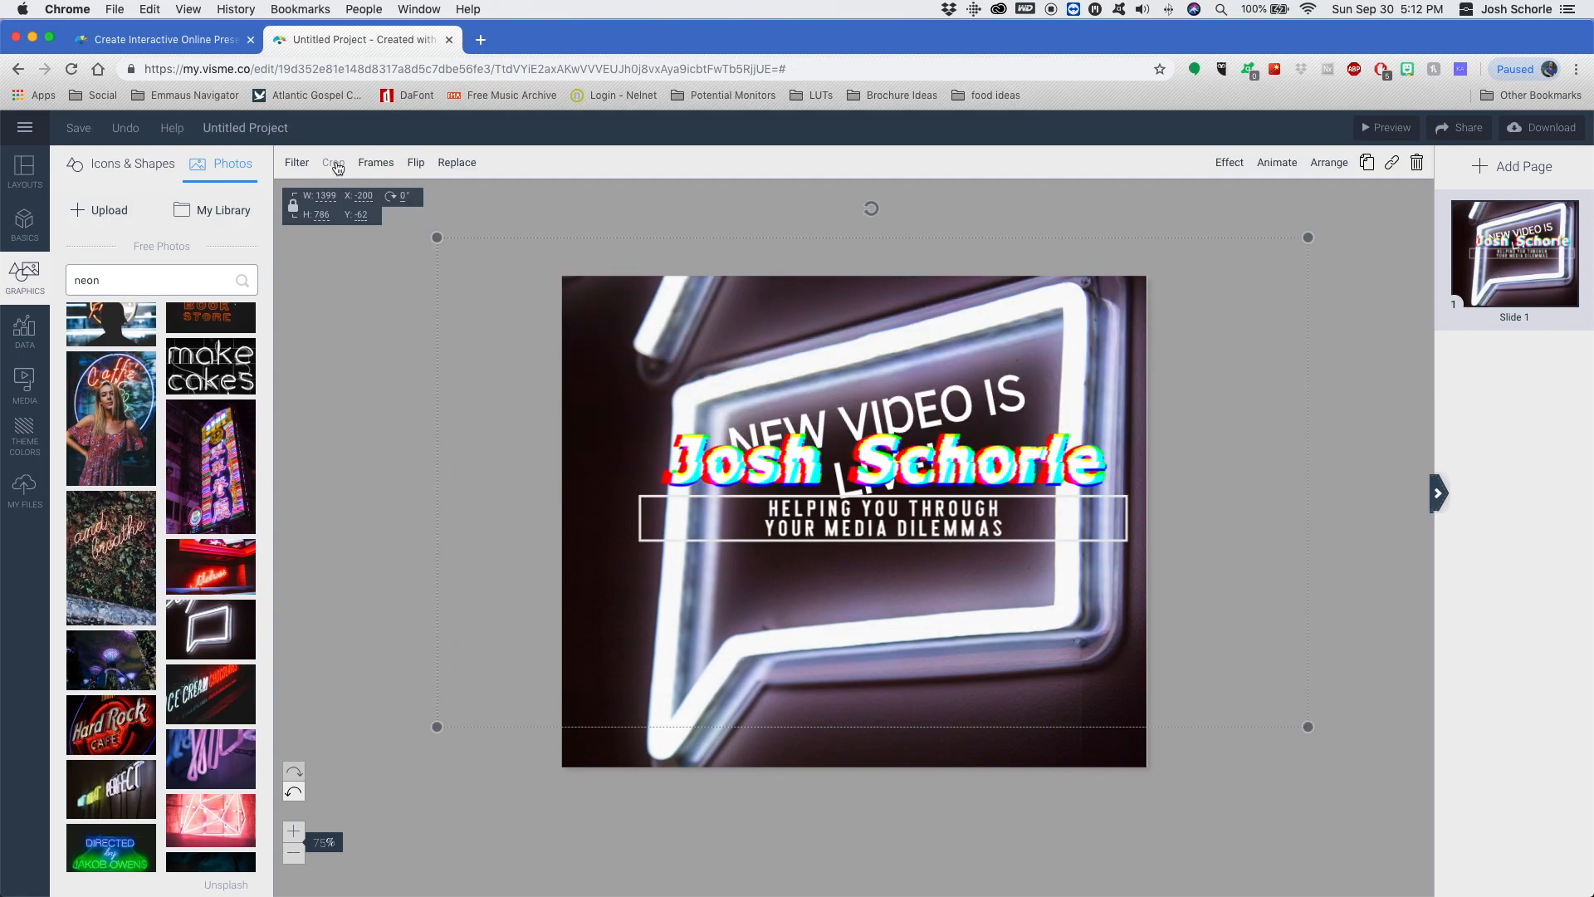
Start cropping the logo image that overlaps the headline
left_click(338, 164)
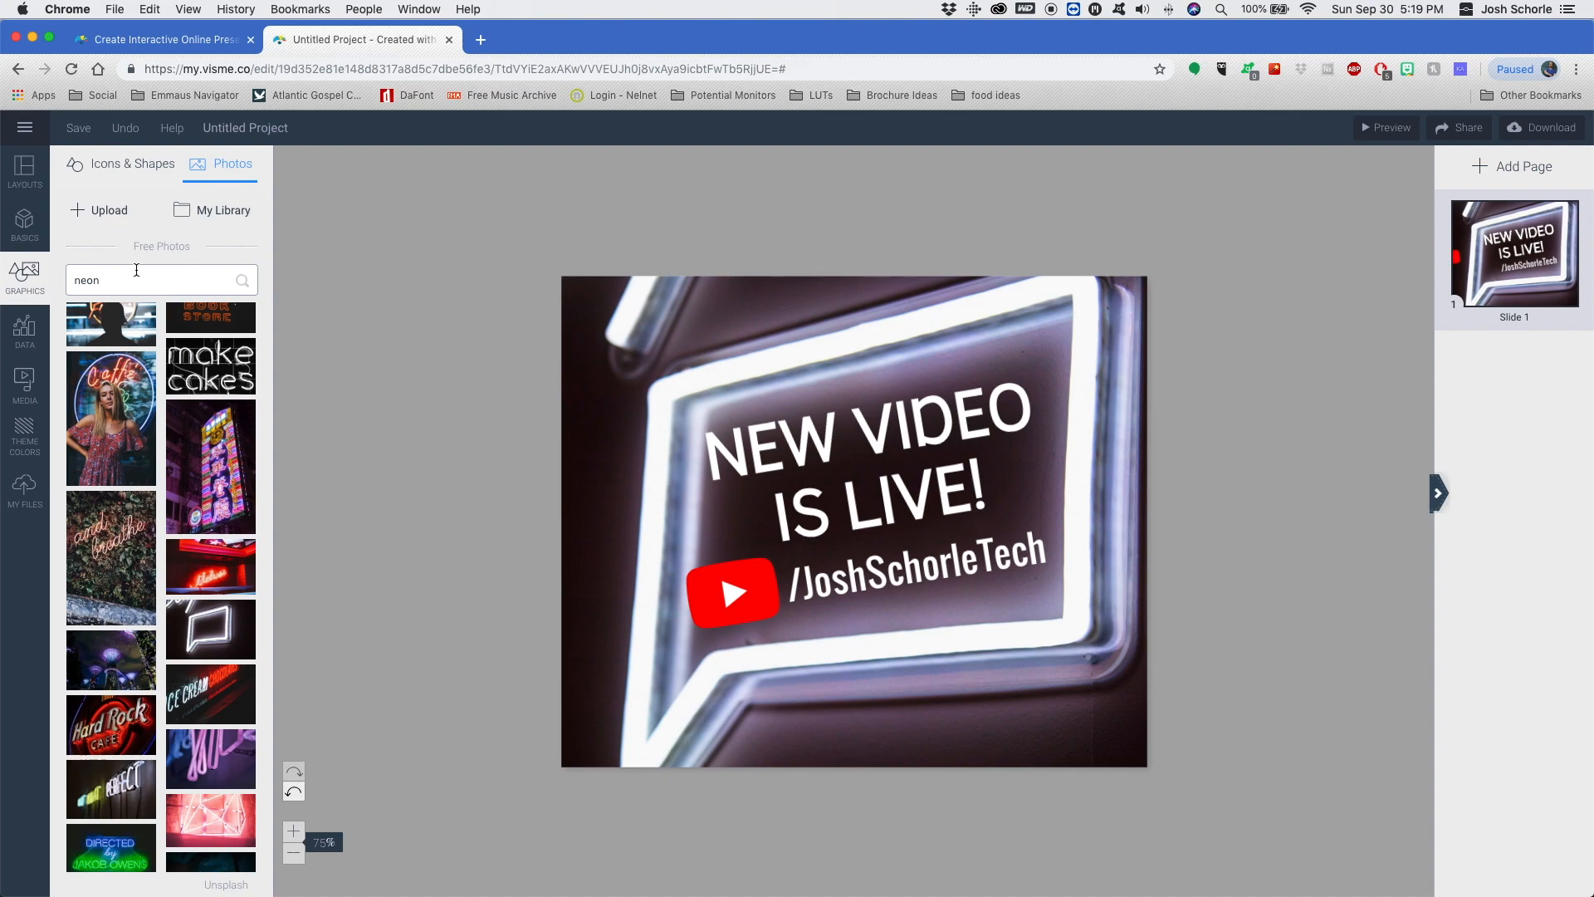
Add a short body text box above the headline, at about X 193, Y 56
scroll(108, 540, "up", 3)
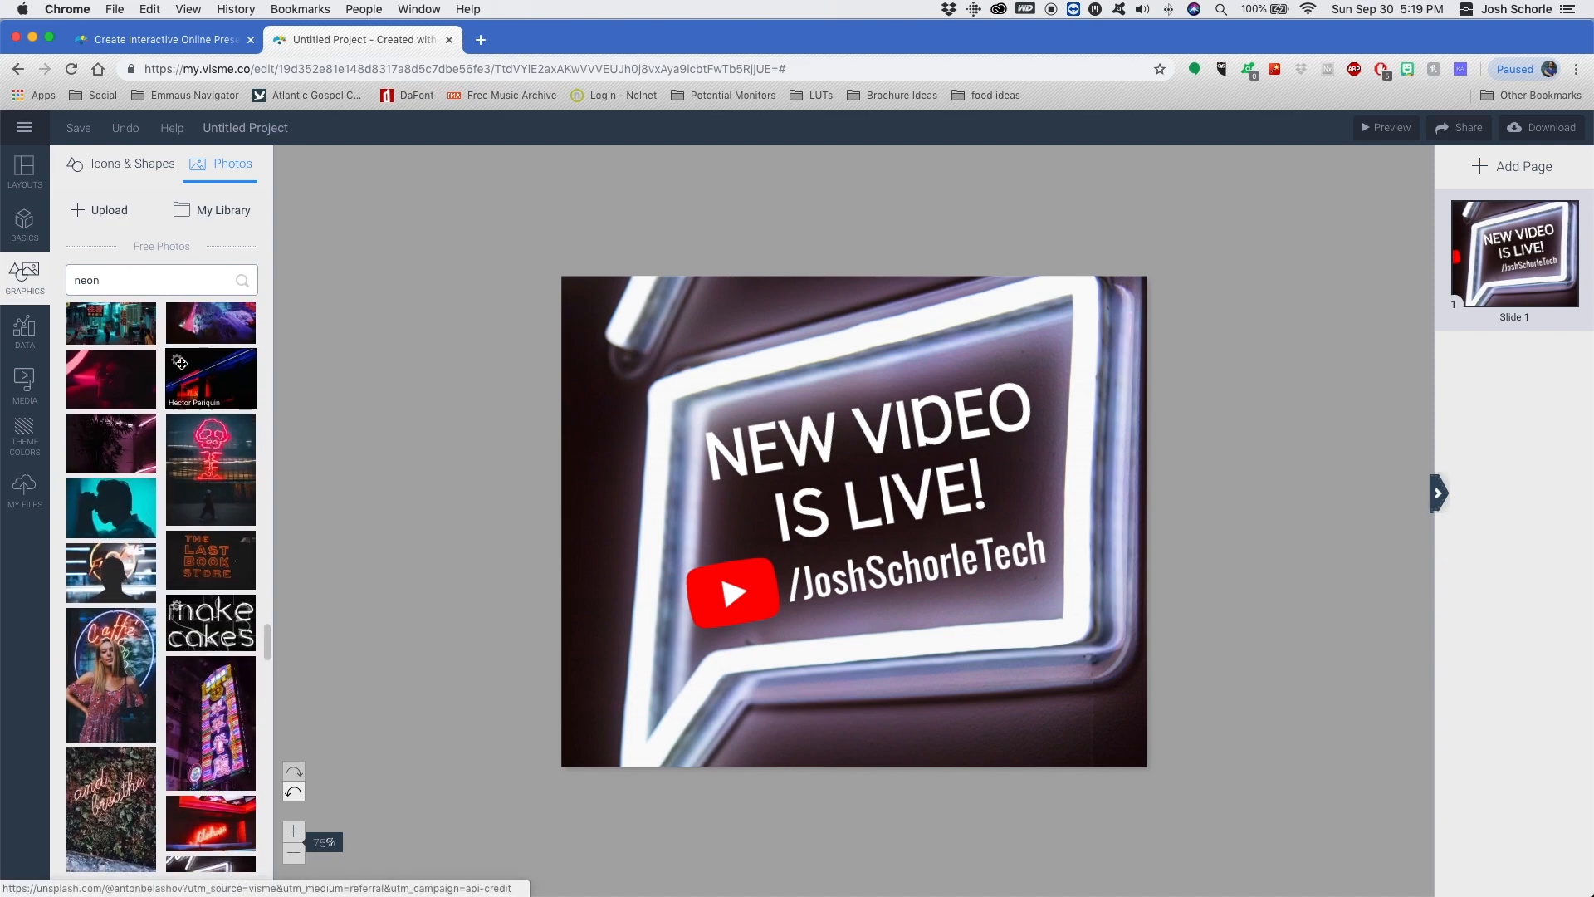
left_click(22, 223)
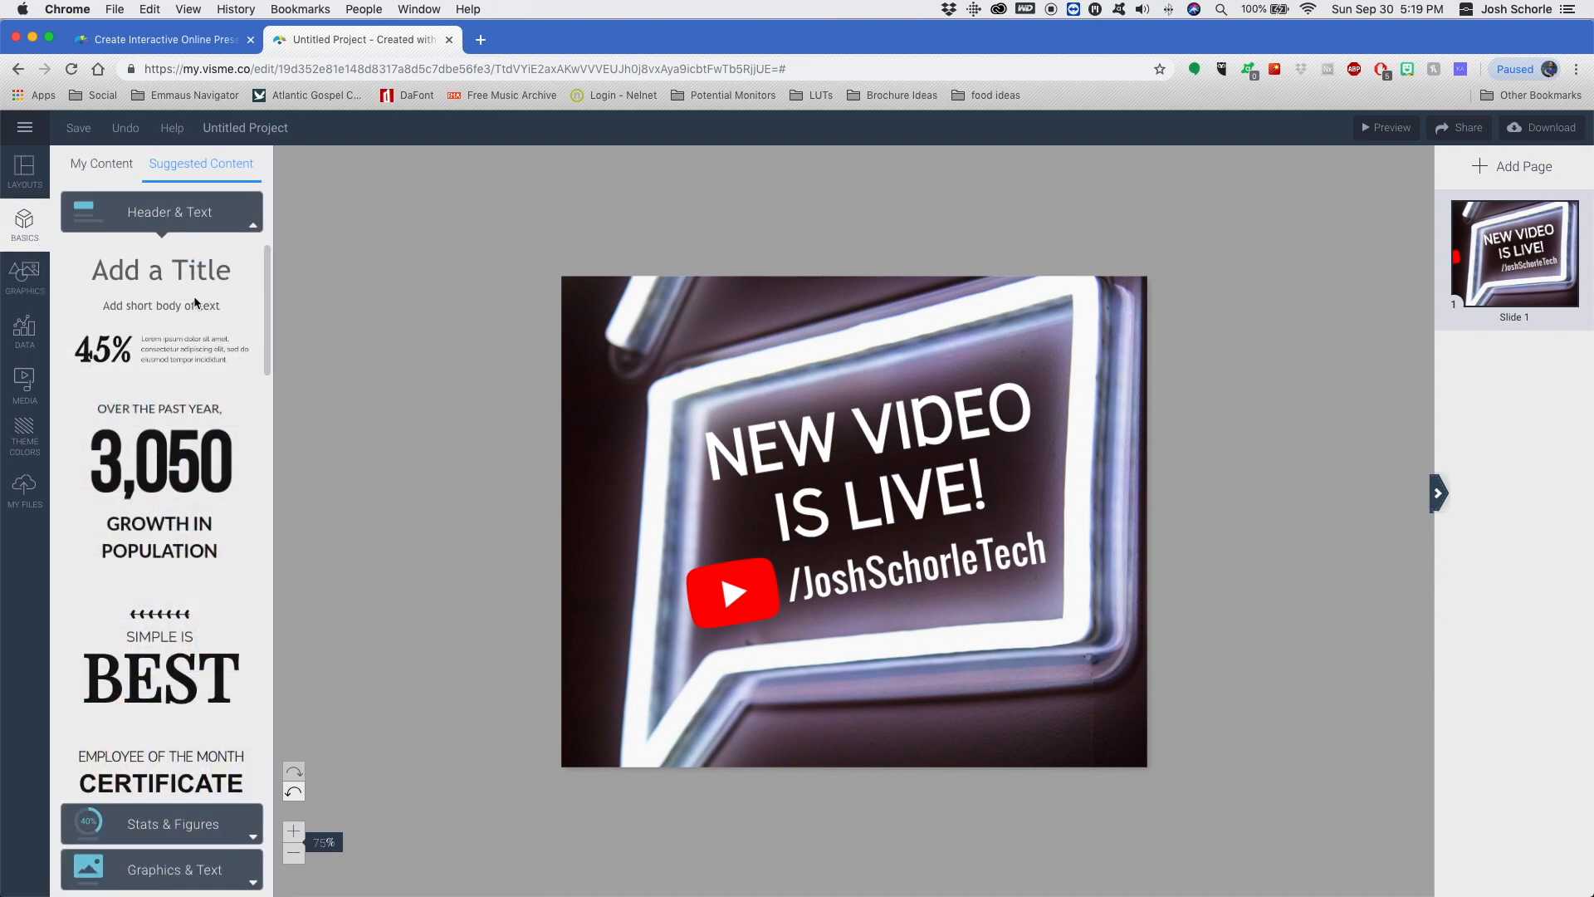
left_click_drag(157, 307, 756, 335)
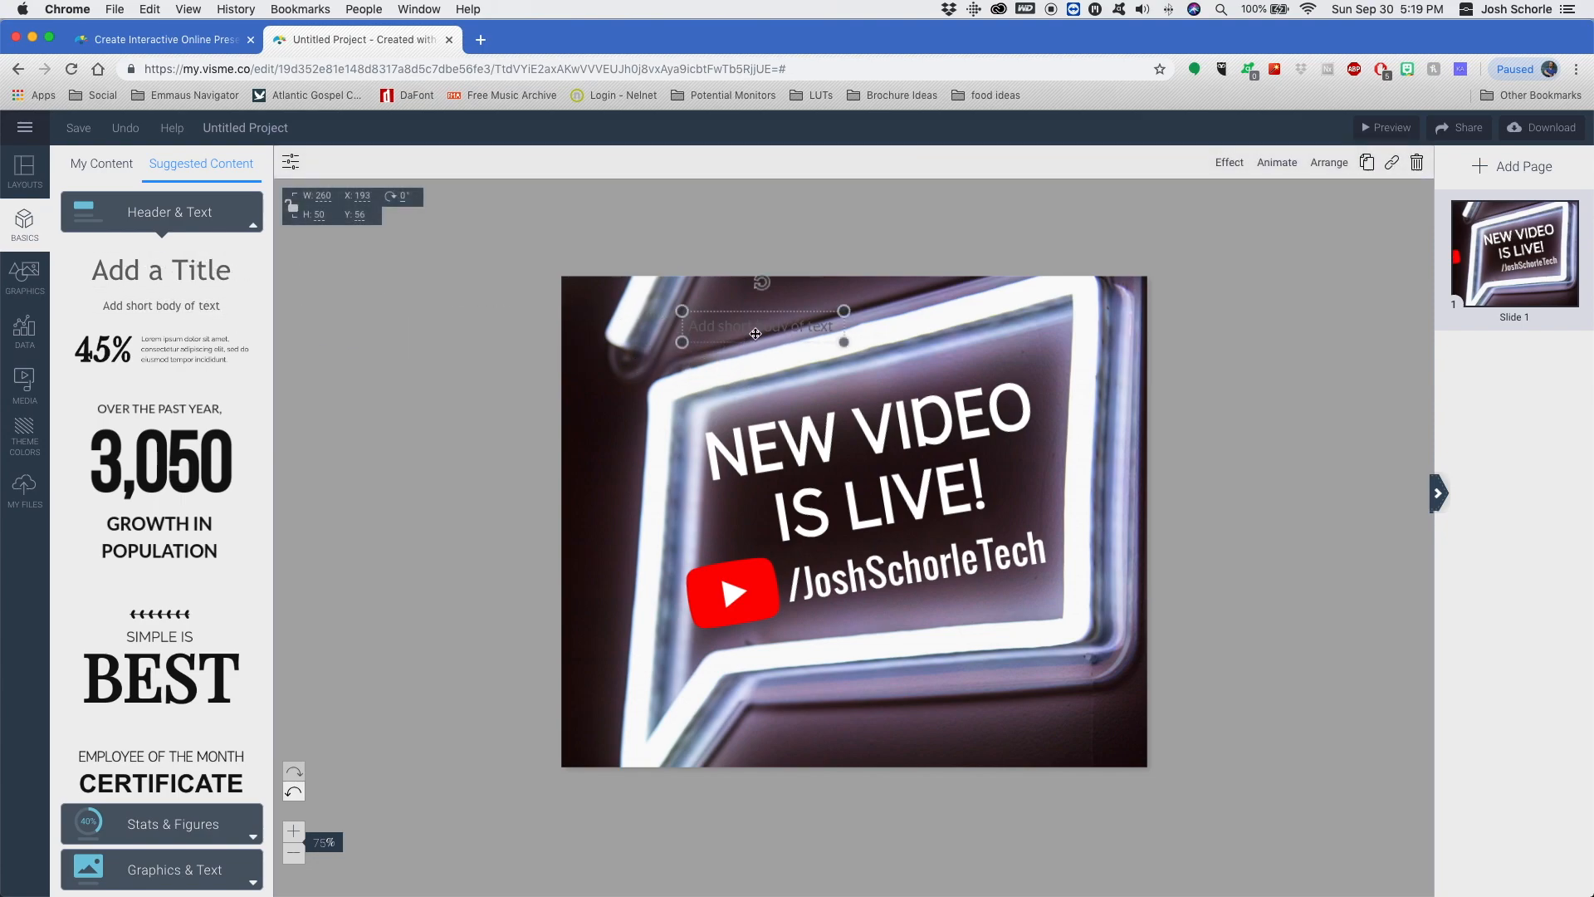
Check which programming languages can be chosen for a code snippet in the body text box, and close without inserting one
double_click(755, 334)
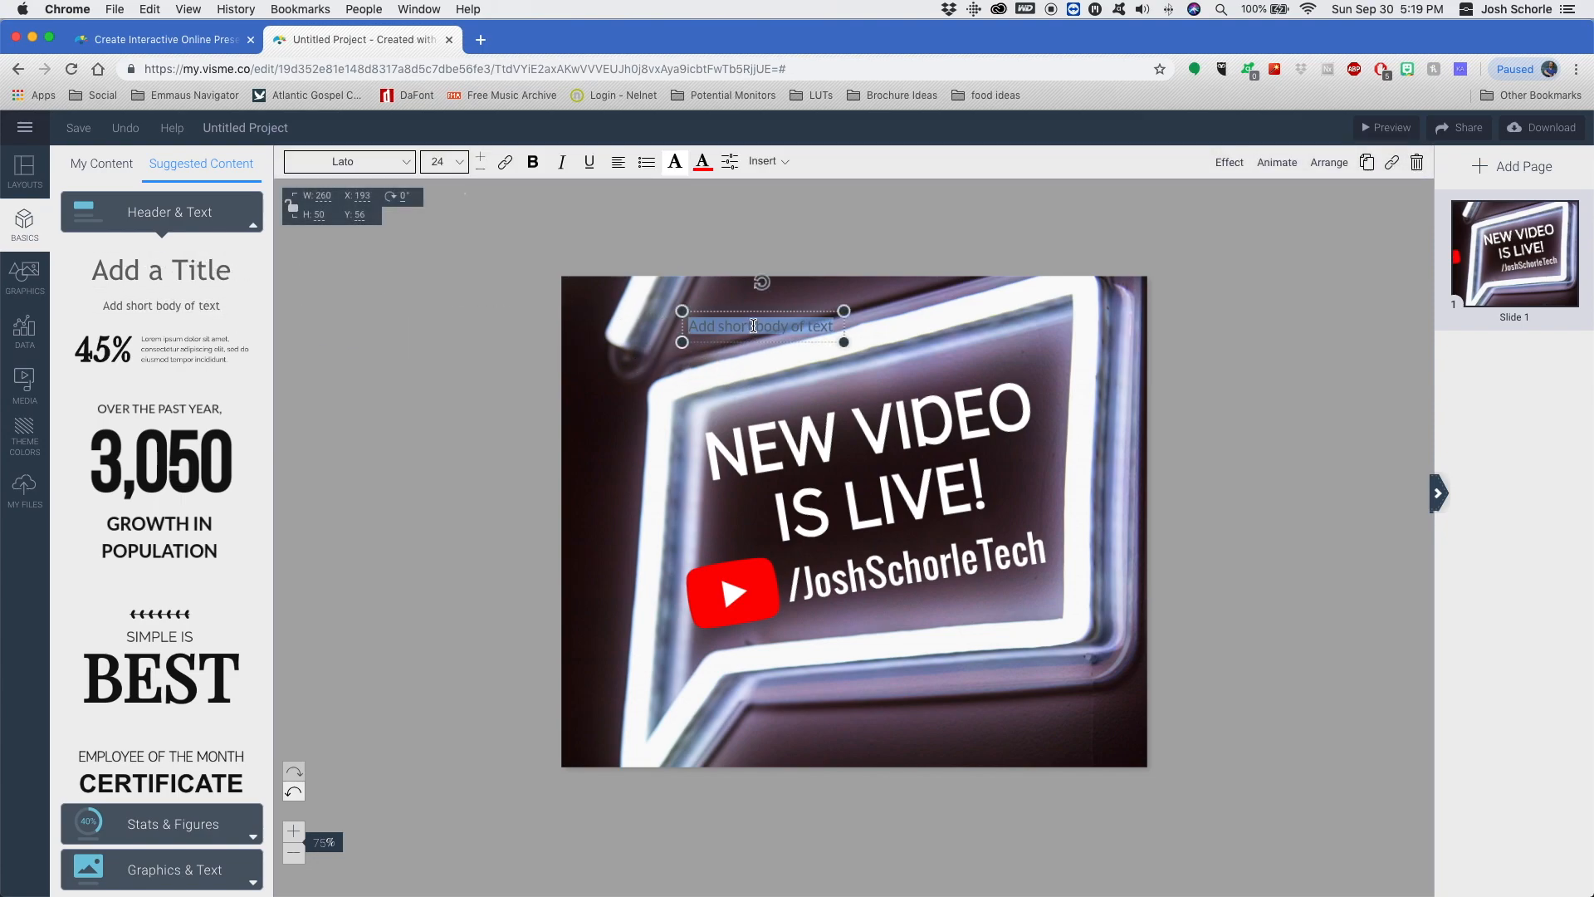
left_click(782, 165)
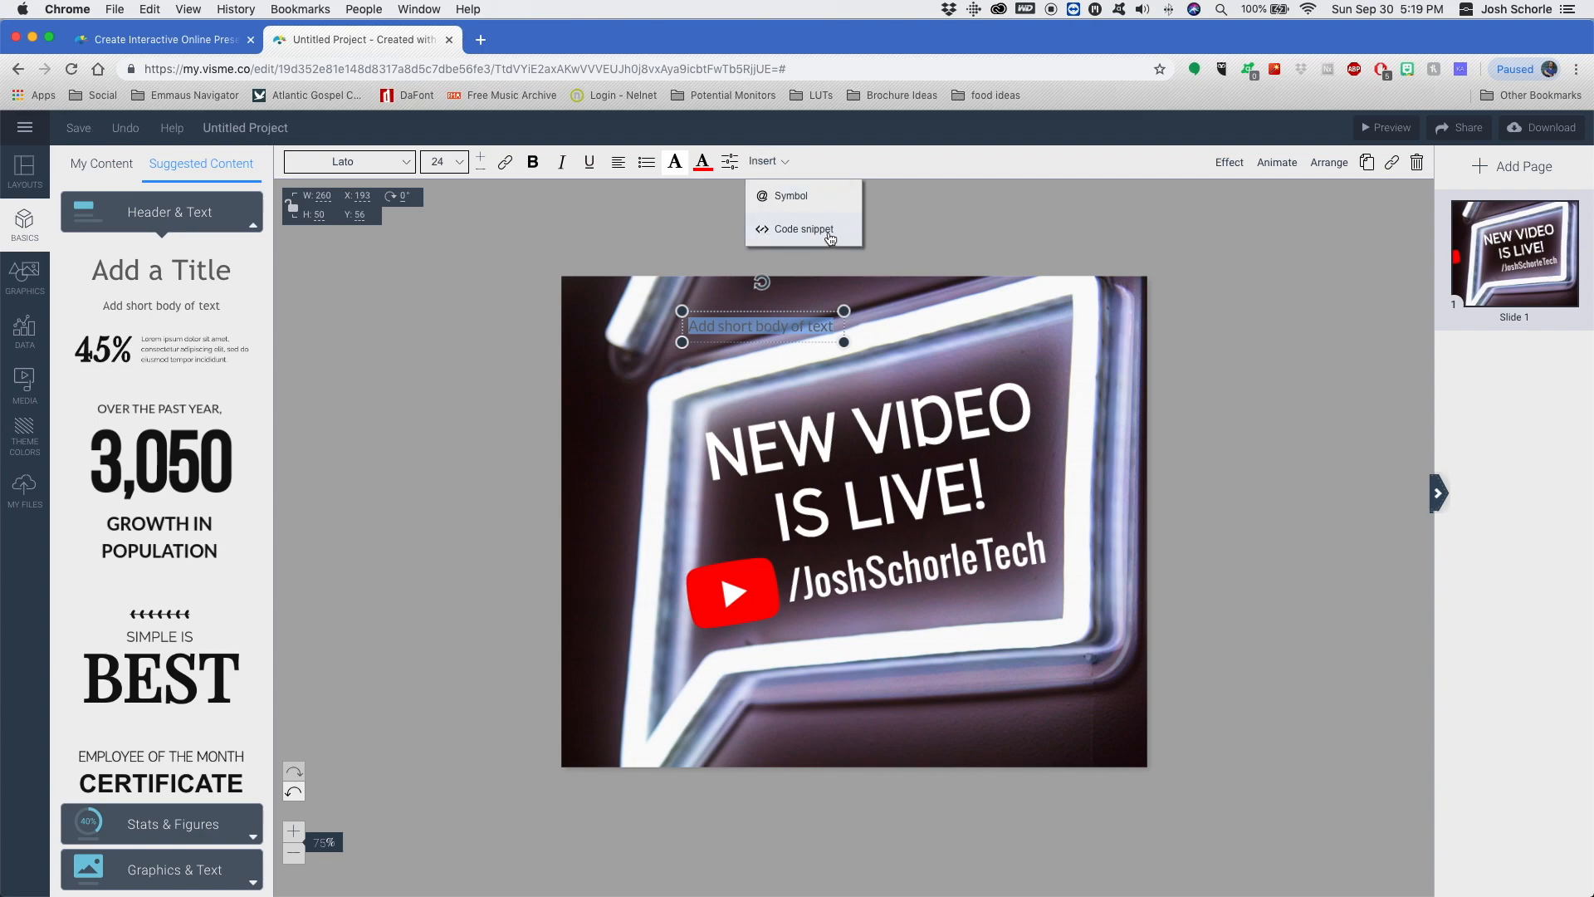
left_click(804, 229)
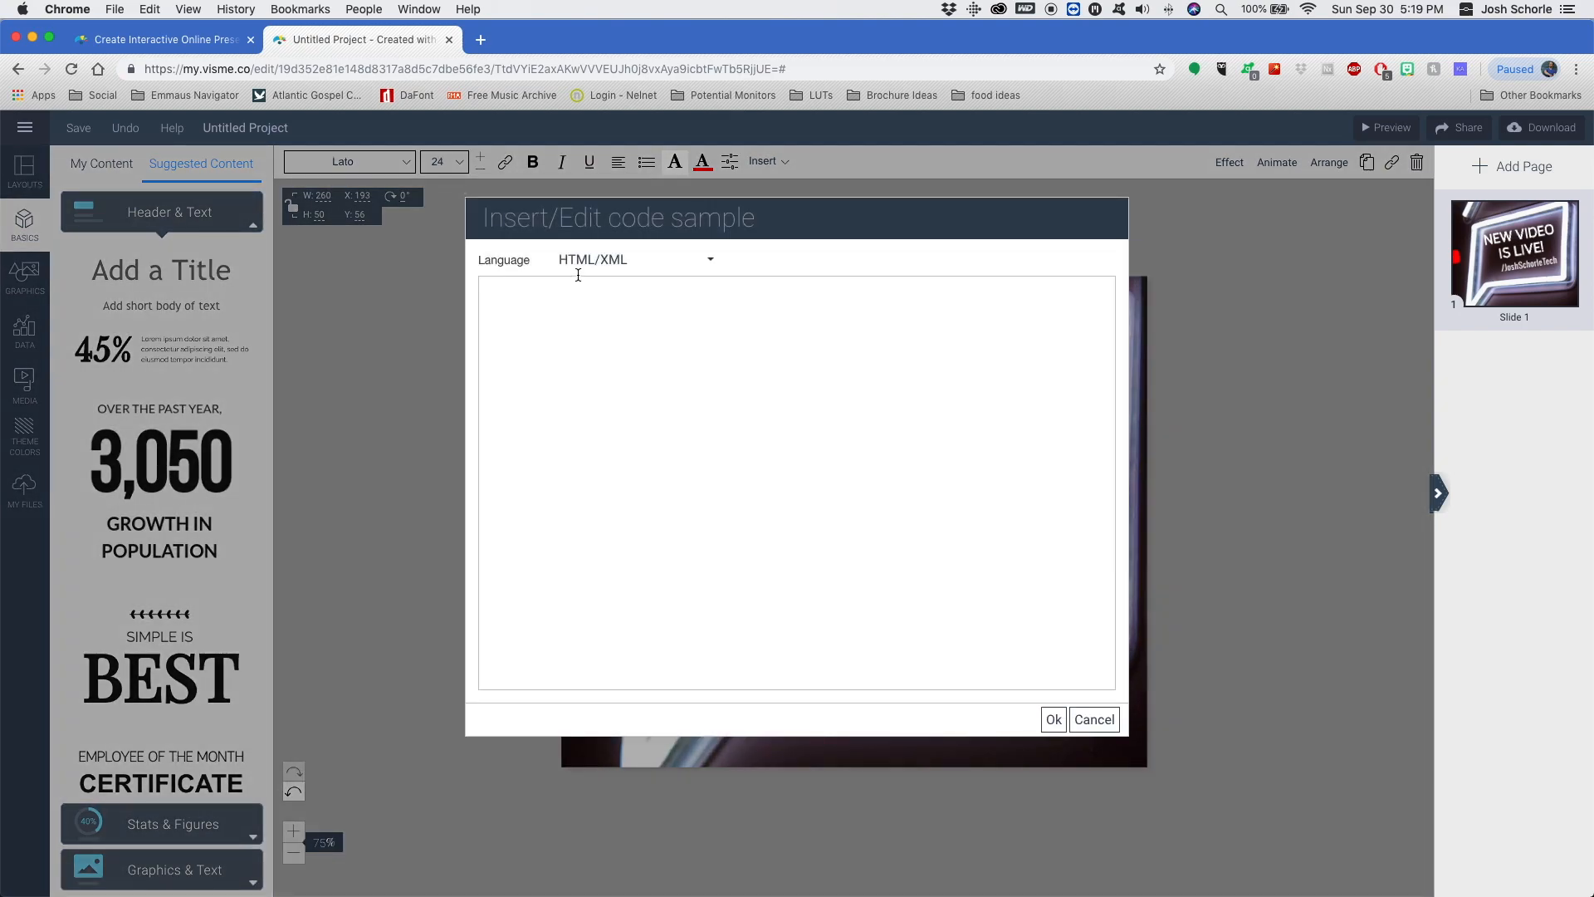
left_click(597, 260)
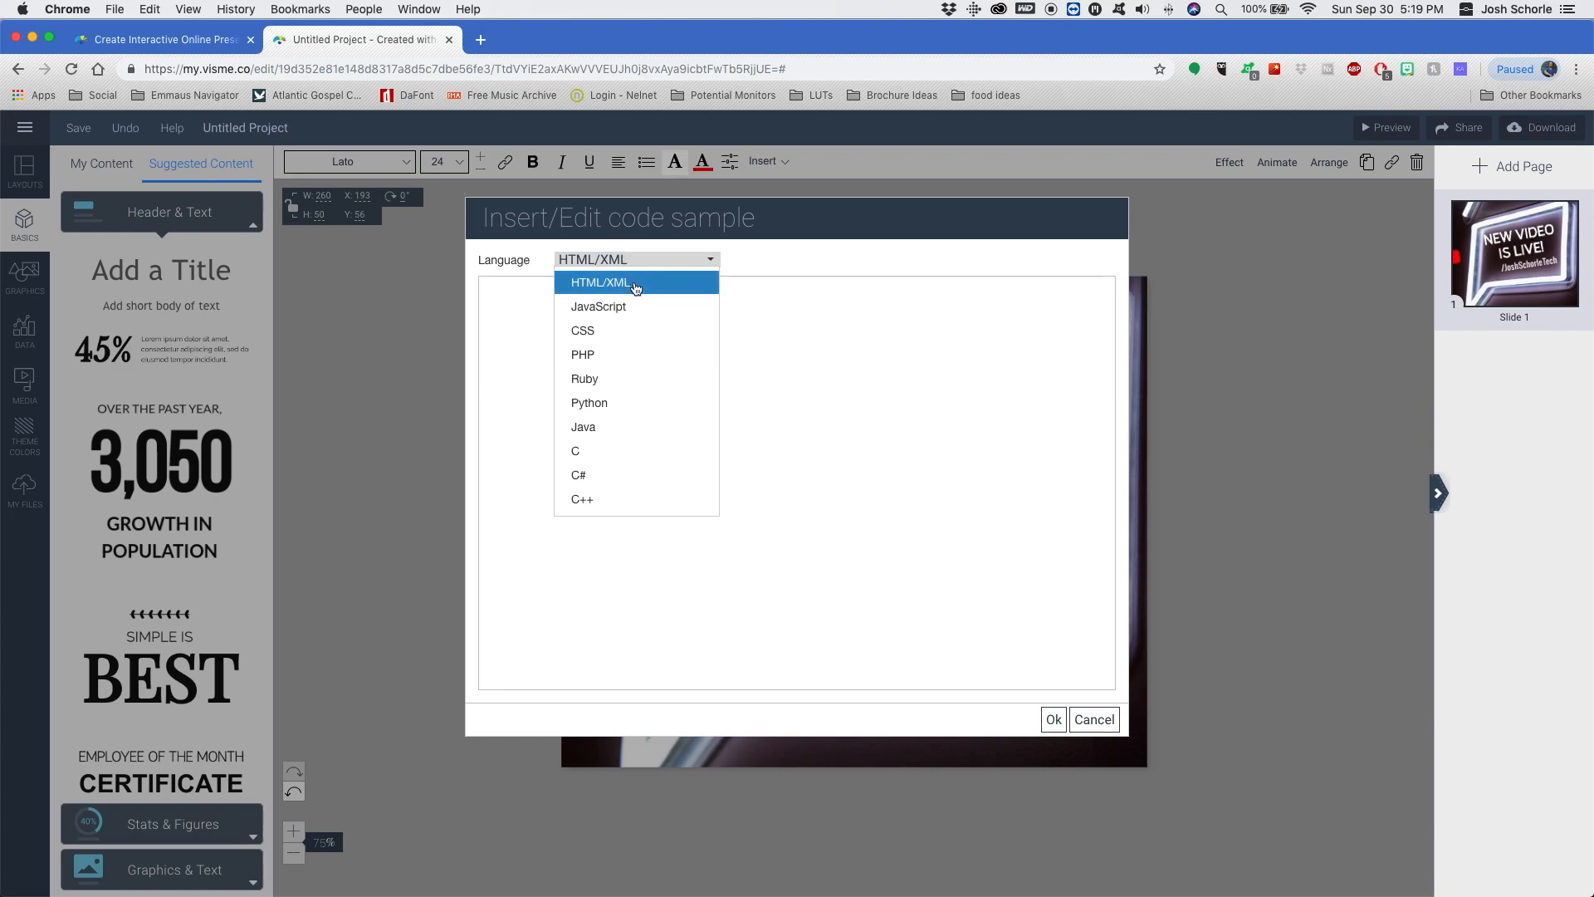
left_click(792, 254)
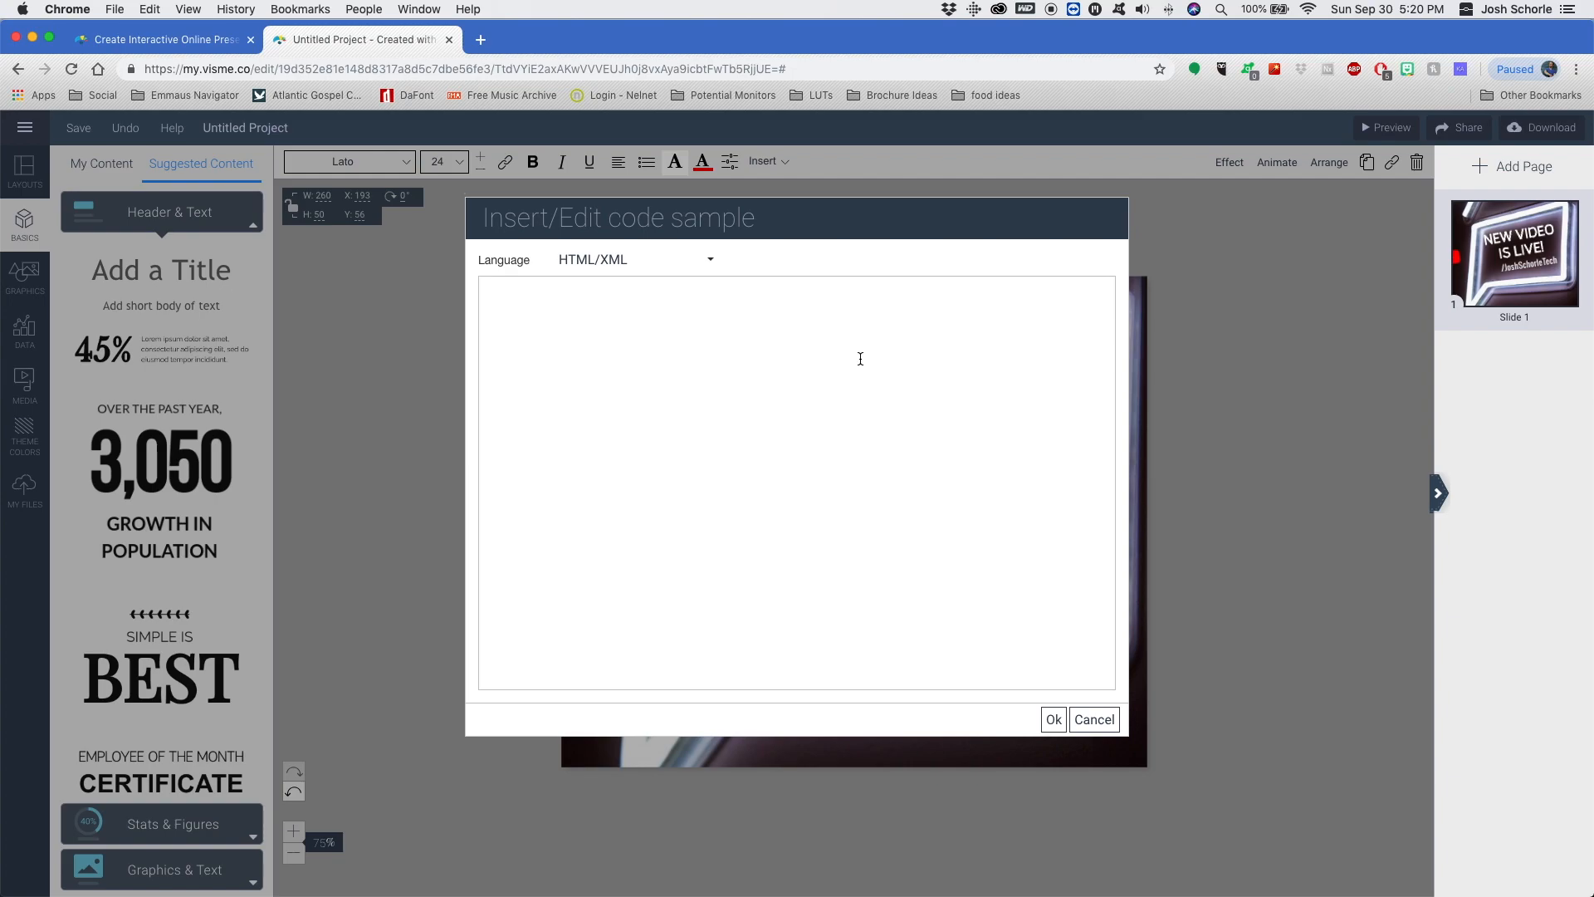
left_click(1091, 722)
Look over the media options for inserting video, adding audio and embedding online content
left_click(28, 383)
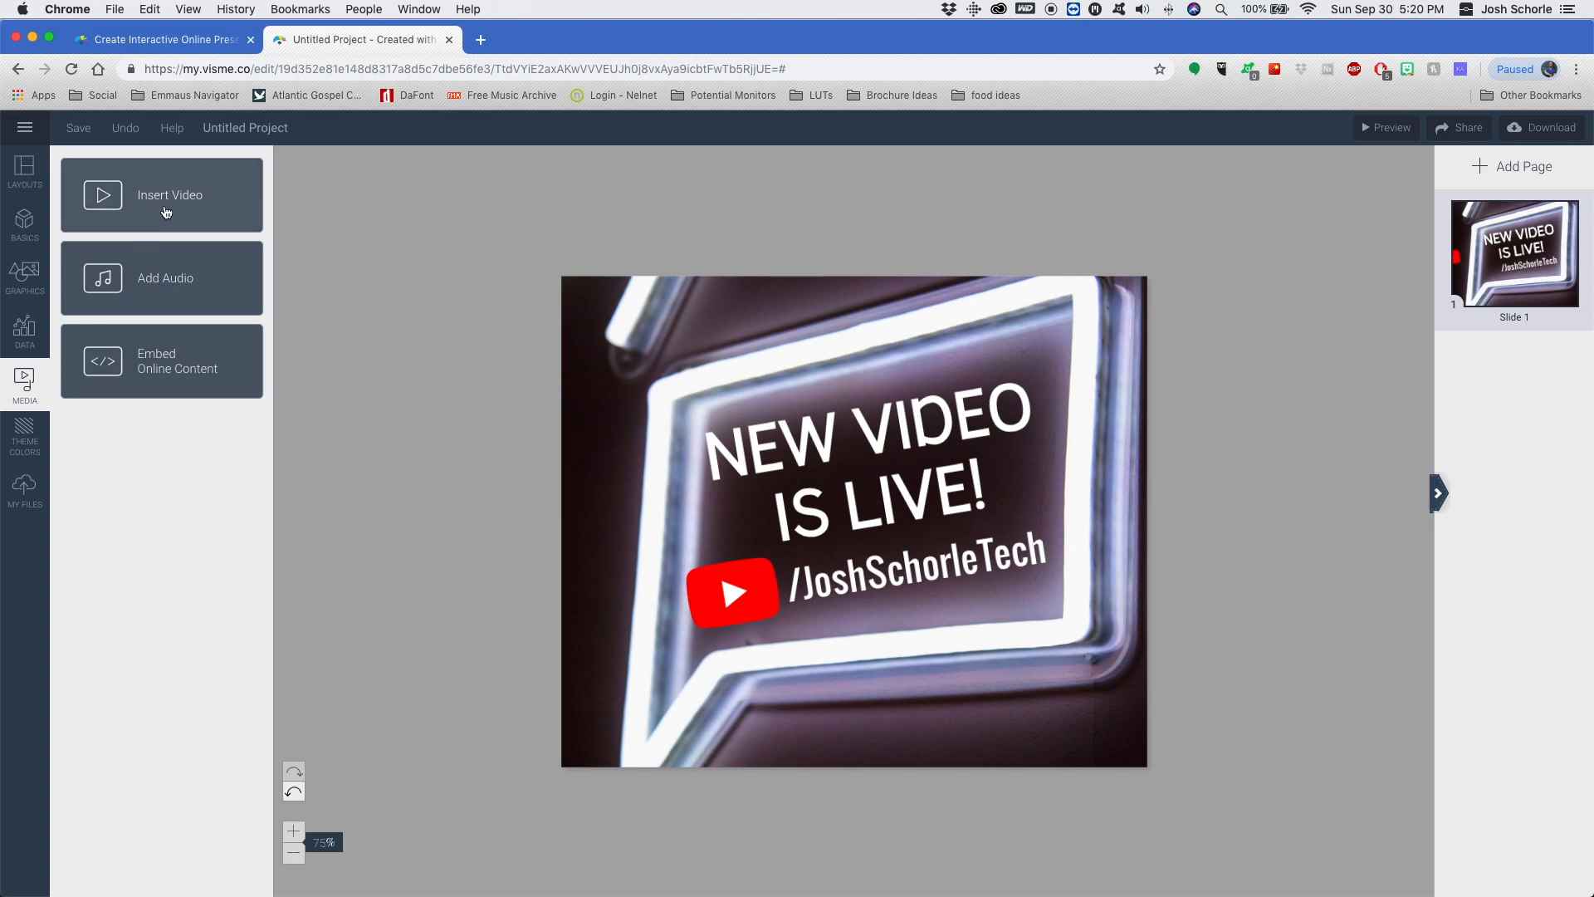
left_click(25, 127)
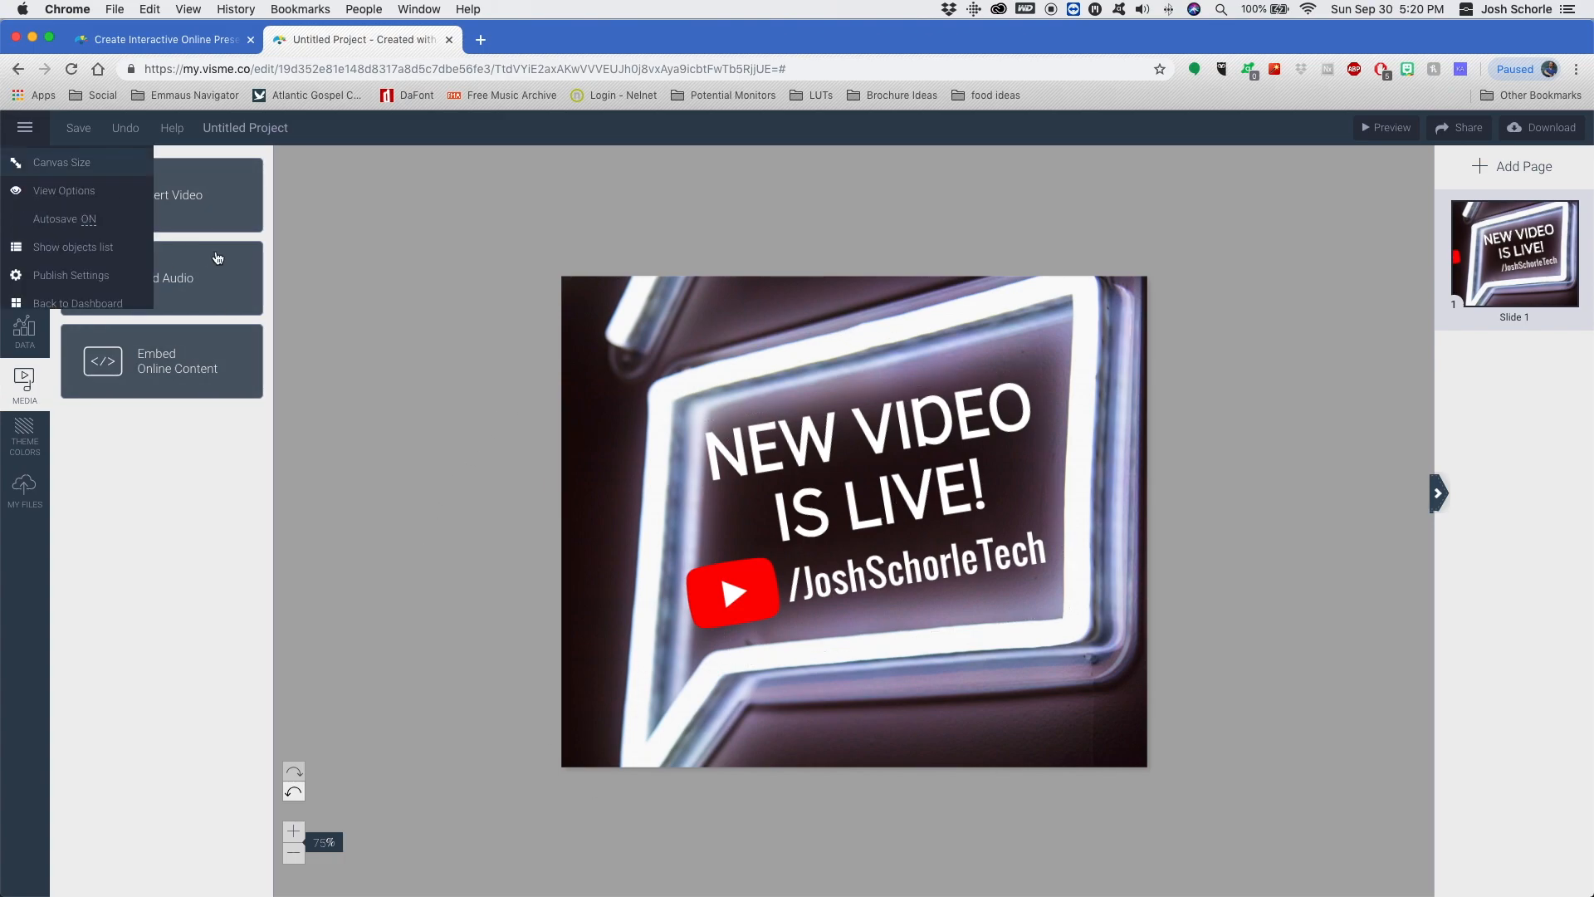
left_click(213, 208)
left_click(198, 205)
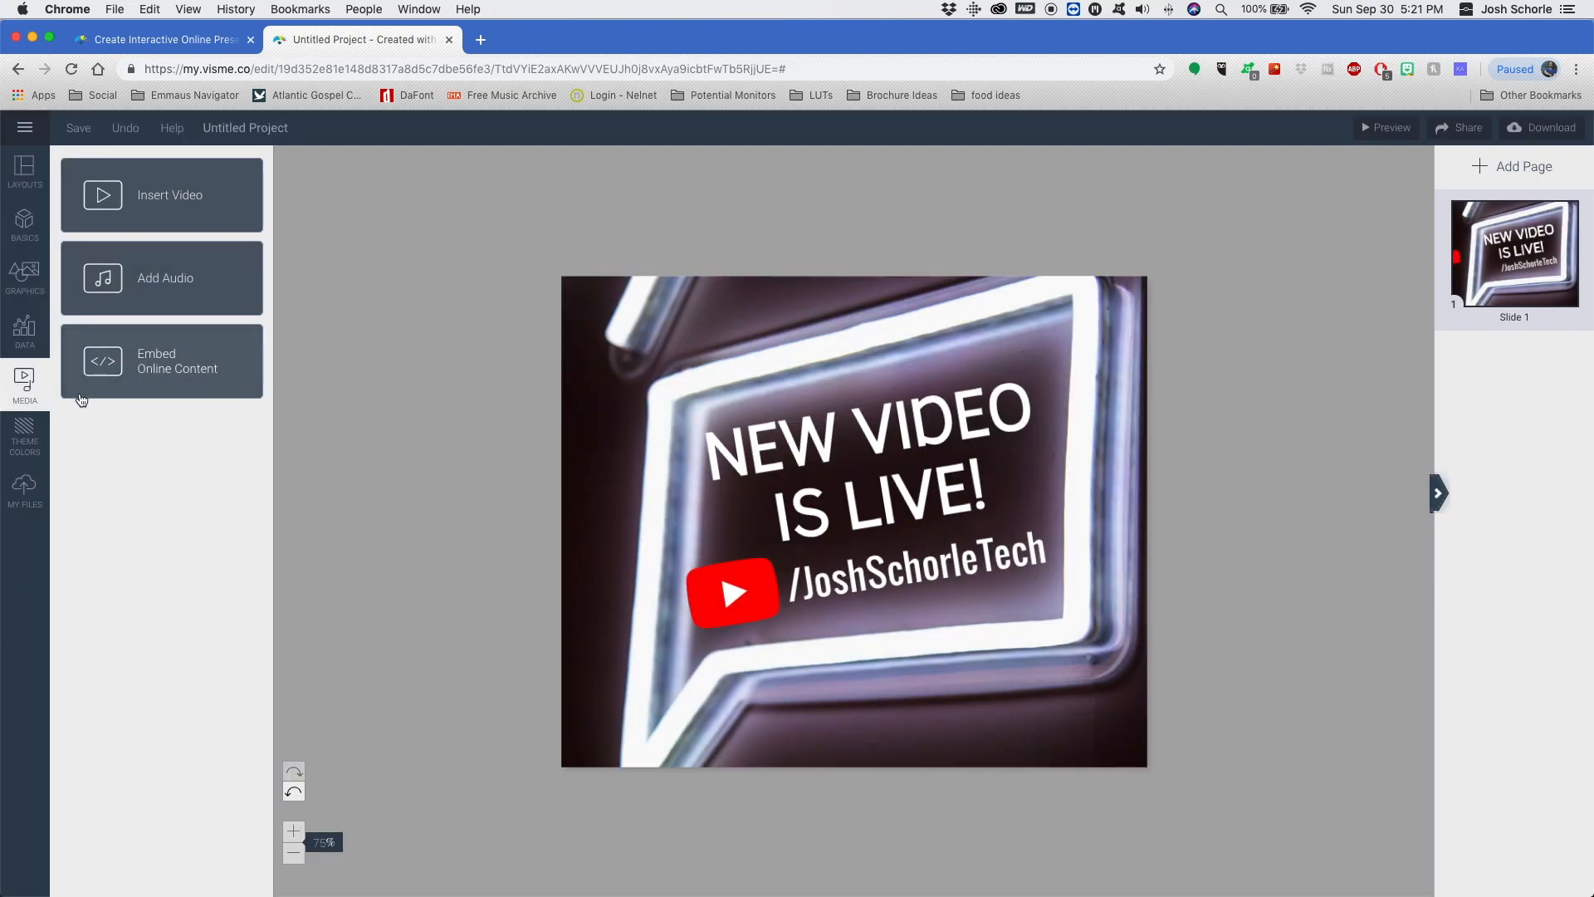
Examine the uploaded image files and the range of available data widgets
left_click(29, 491)
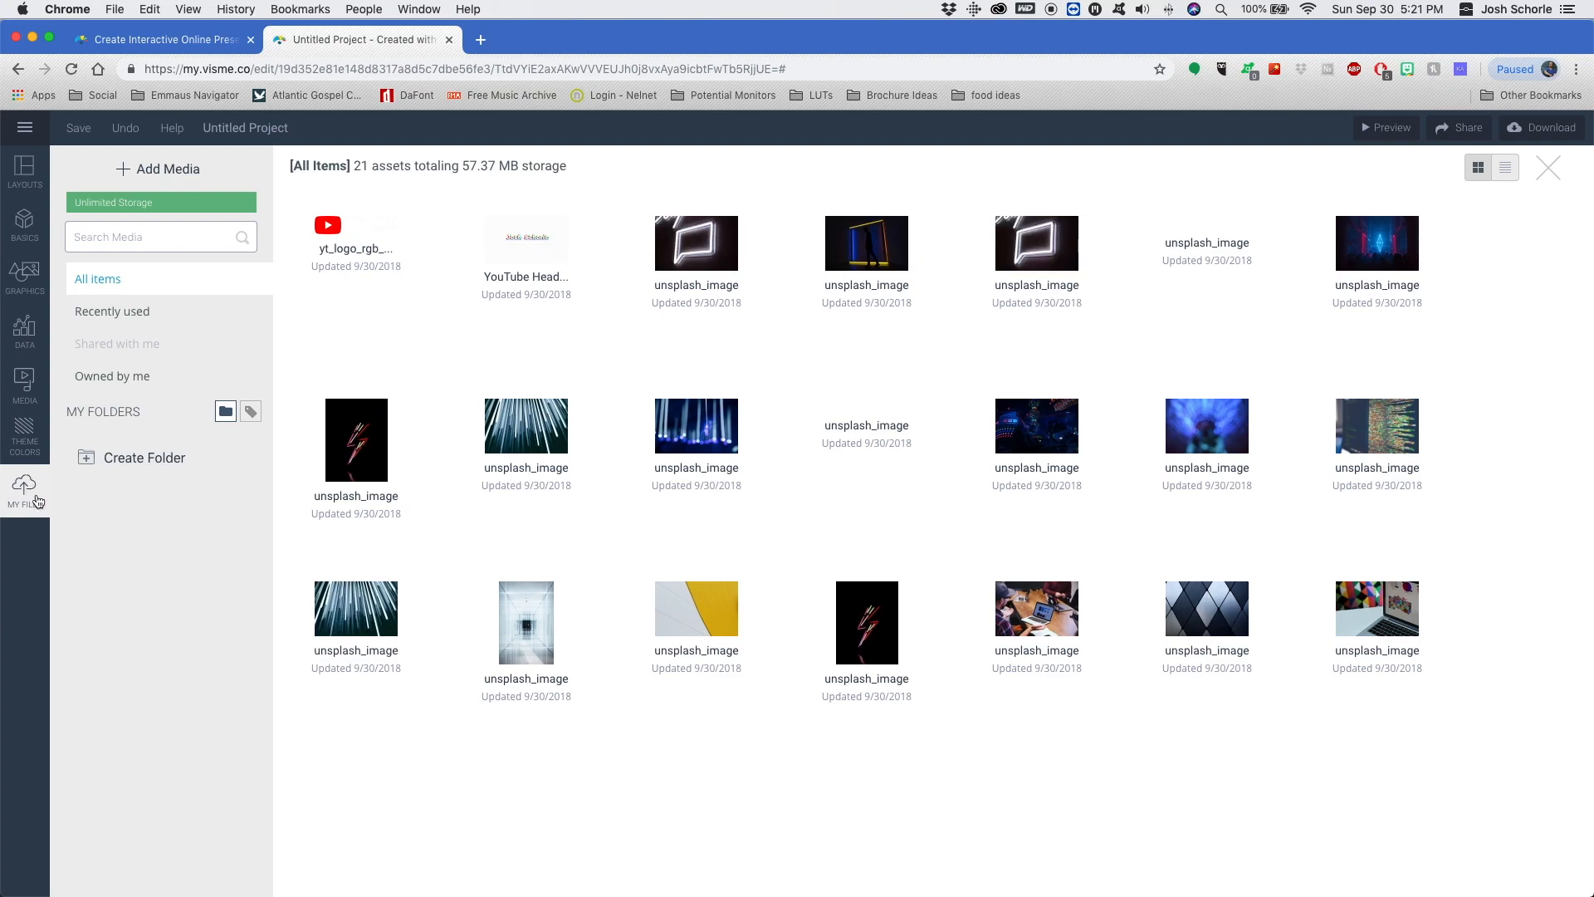
mouse_move(531, 329)
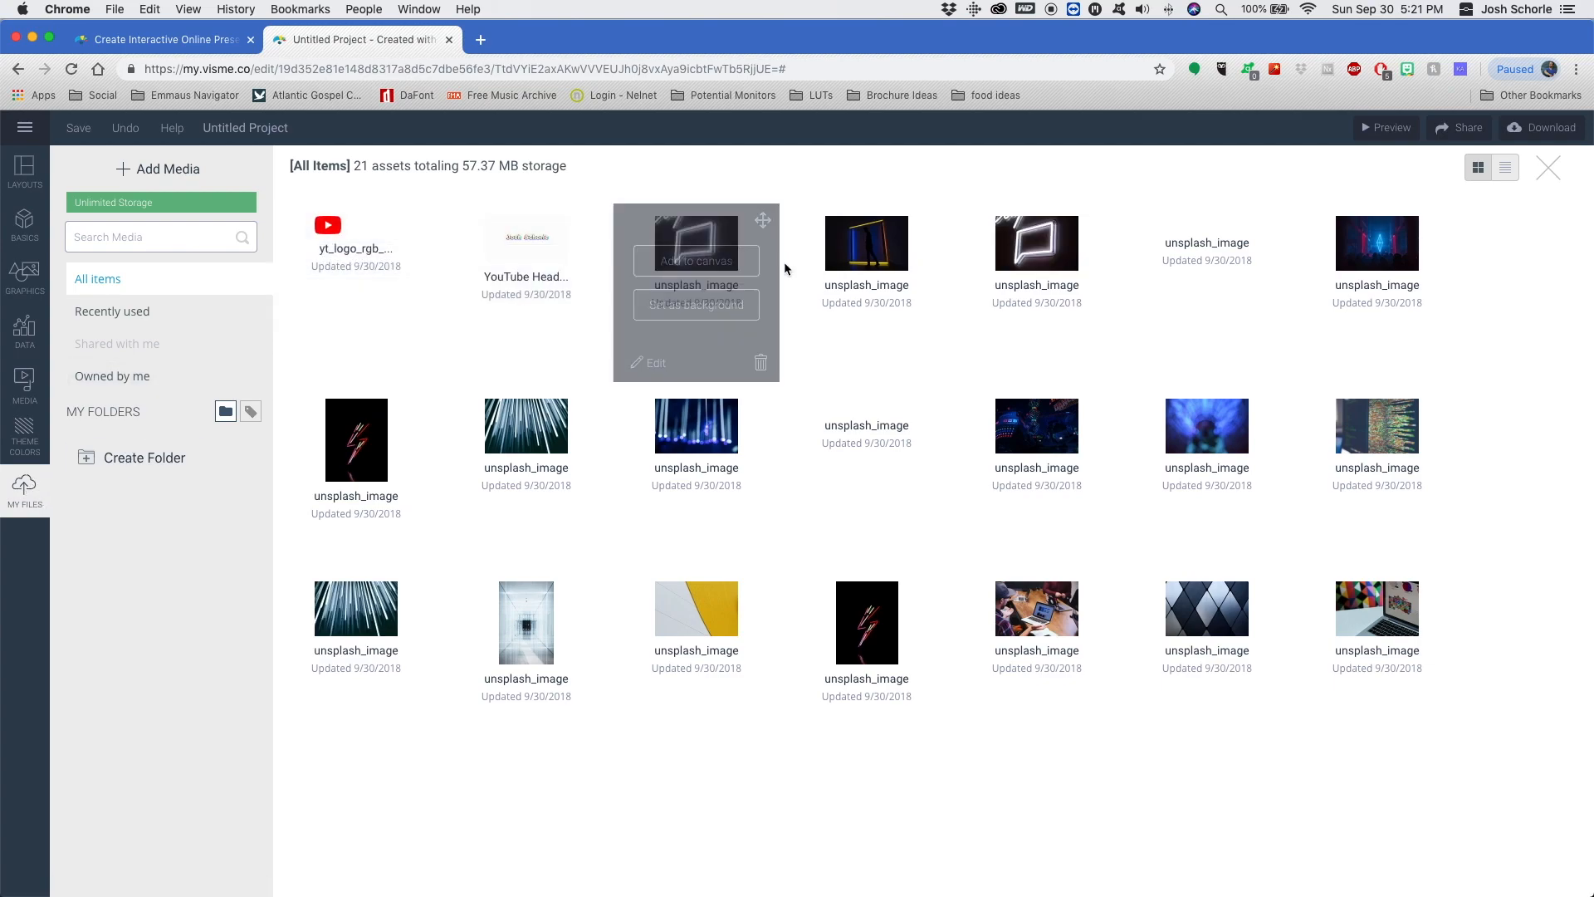
left_click(25, 274)
left_click(25, 330)
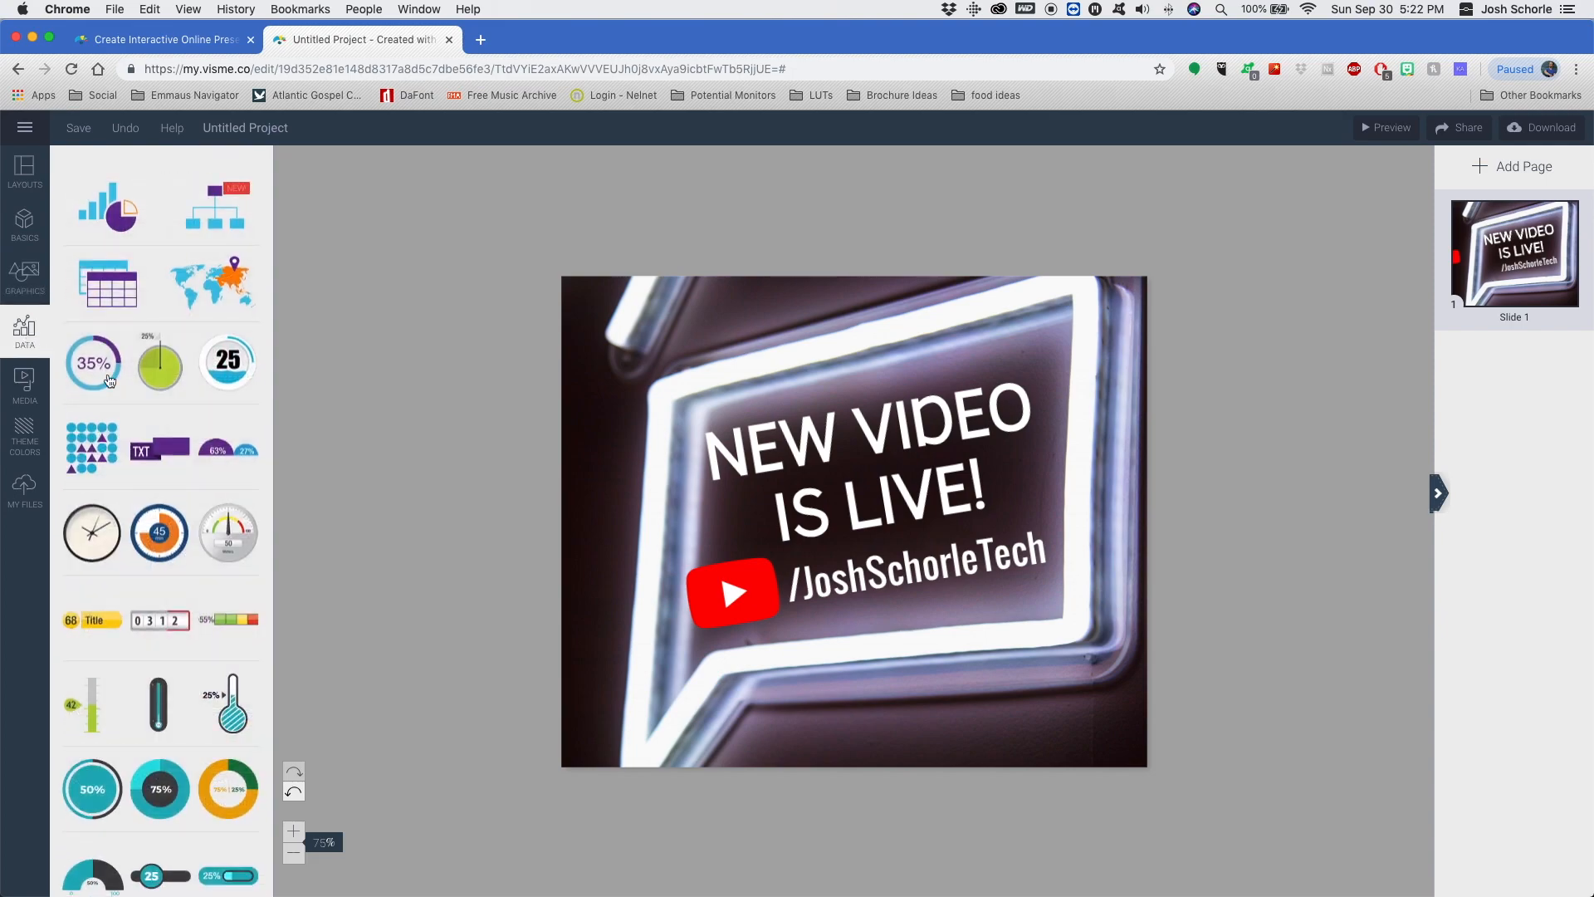
scroll(191, 562, "down", 10)
Check the online sharing options, and download the graphic as a high-resolution JPG named FB Content Post
left_click(1453, 129)
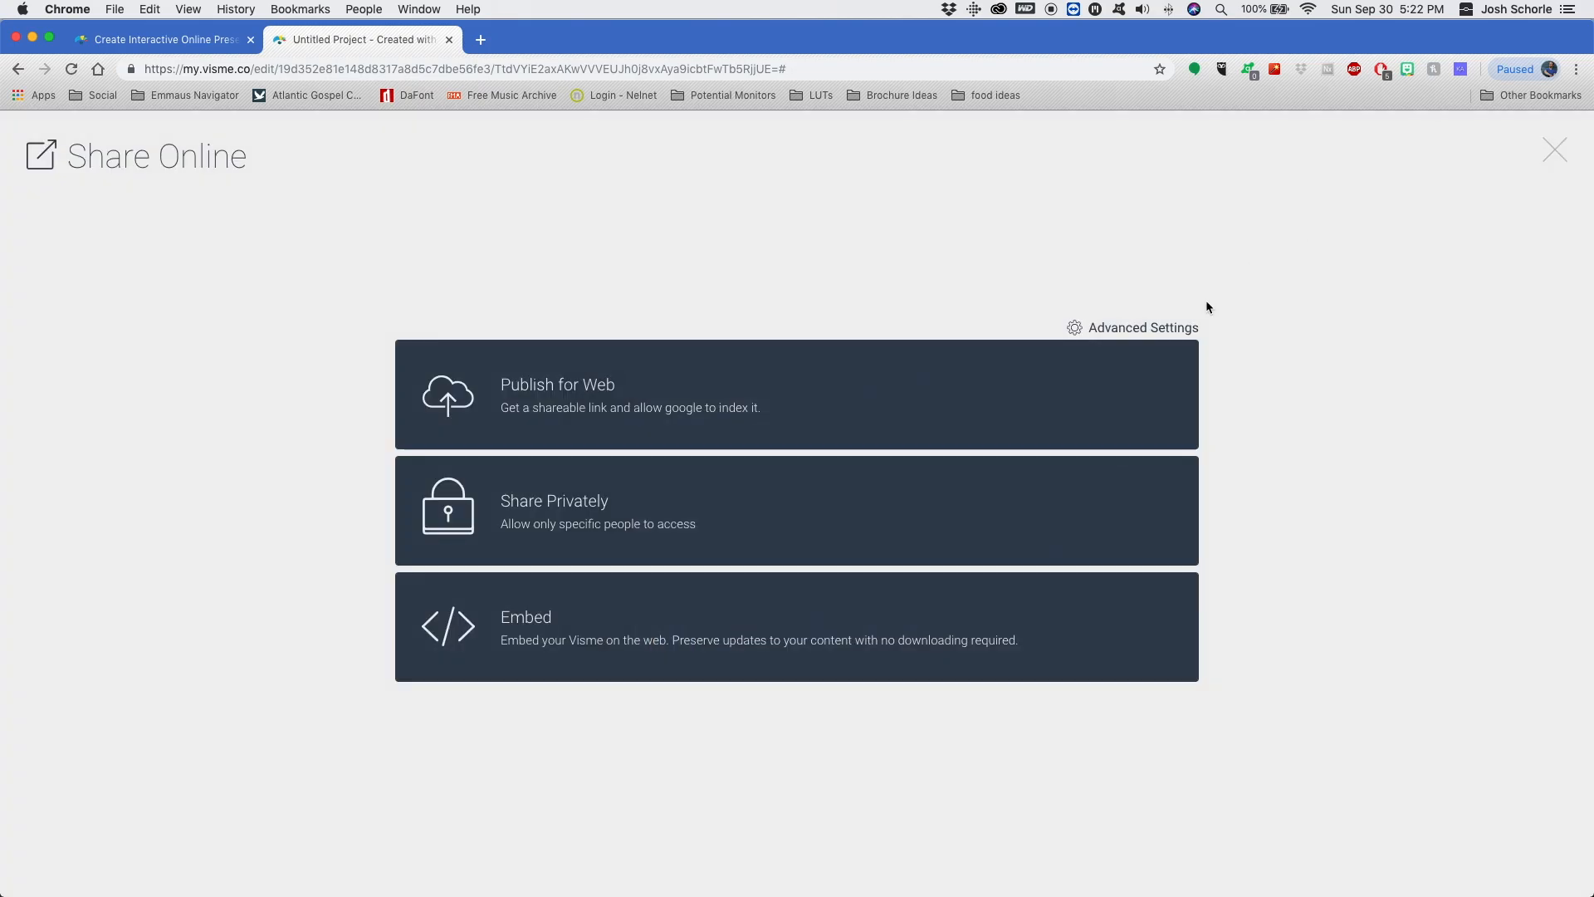
left_click(1555, 150)
left_click(1561, 131)
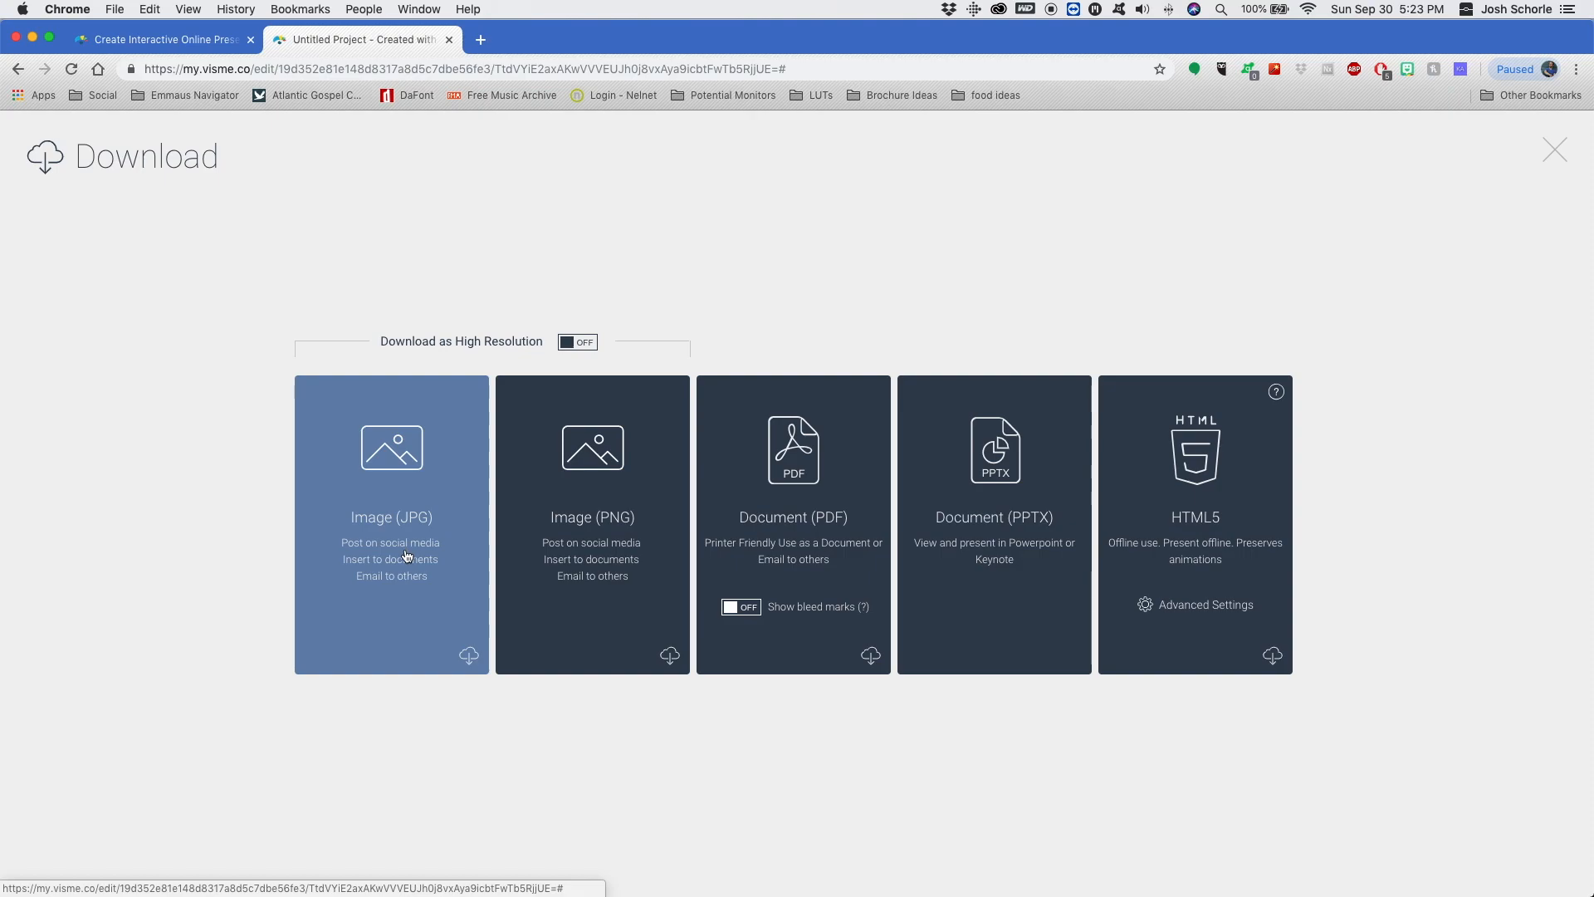
left_click(574, 347)
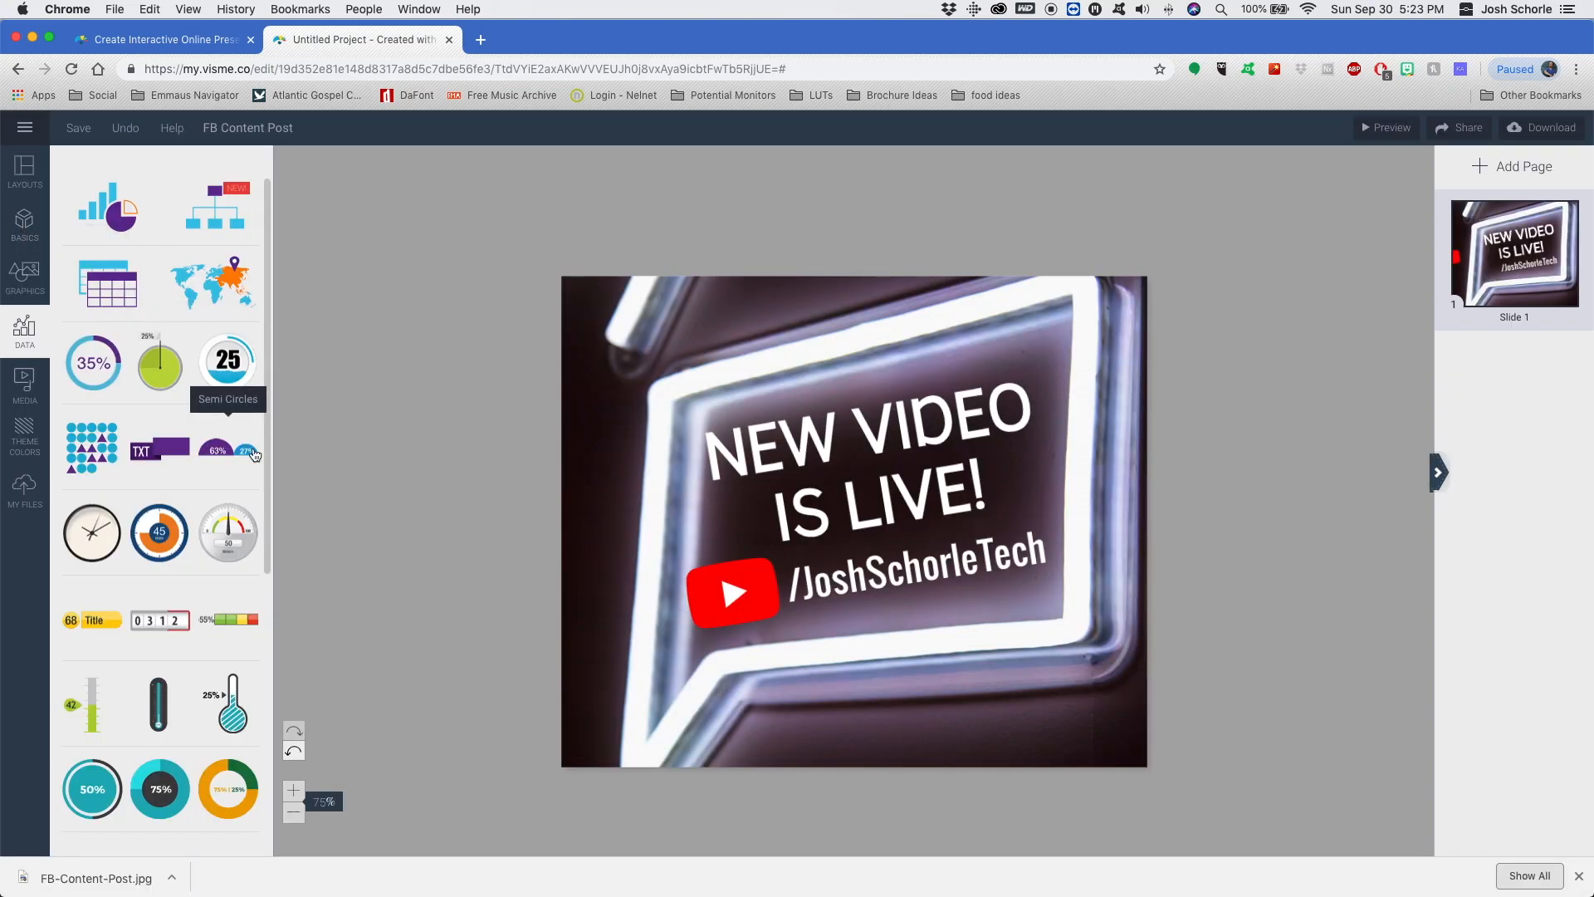
left_click(1579, 876)
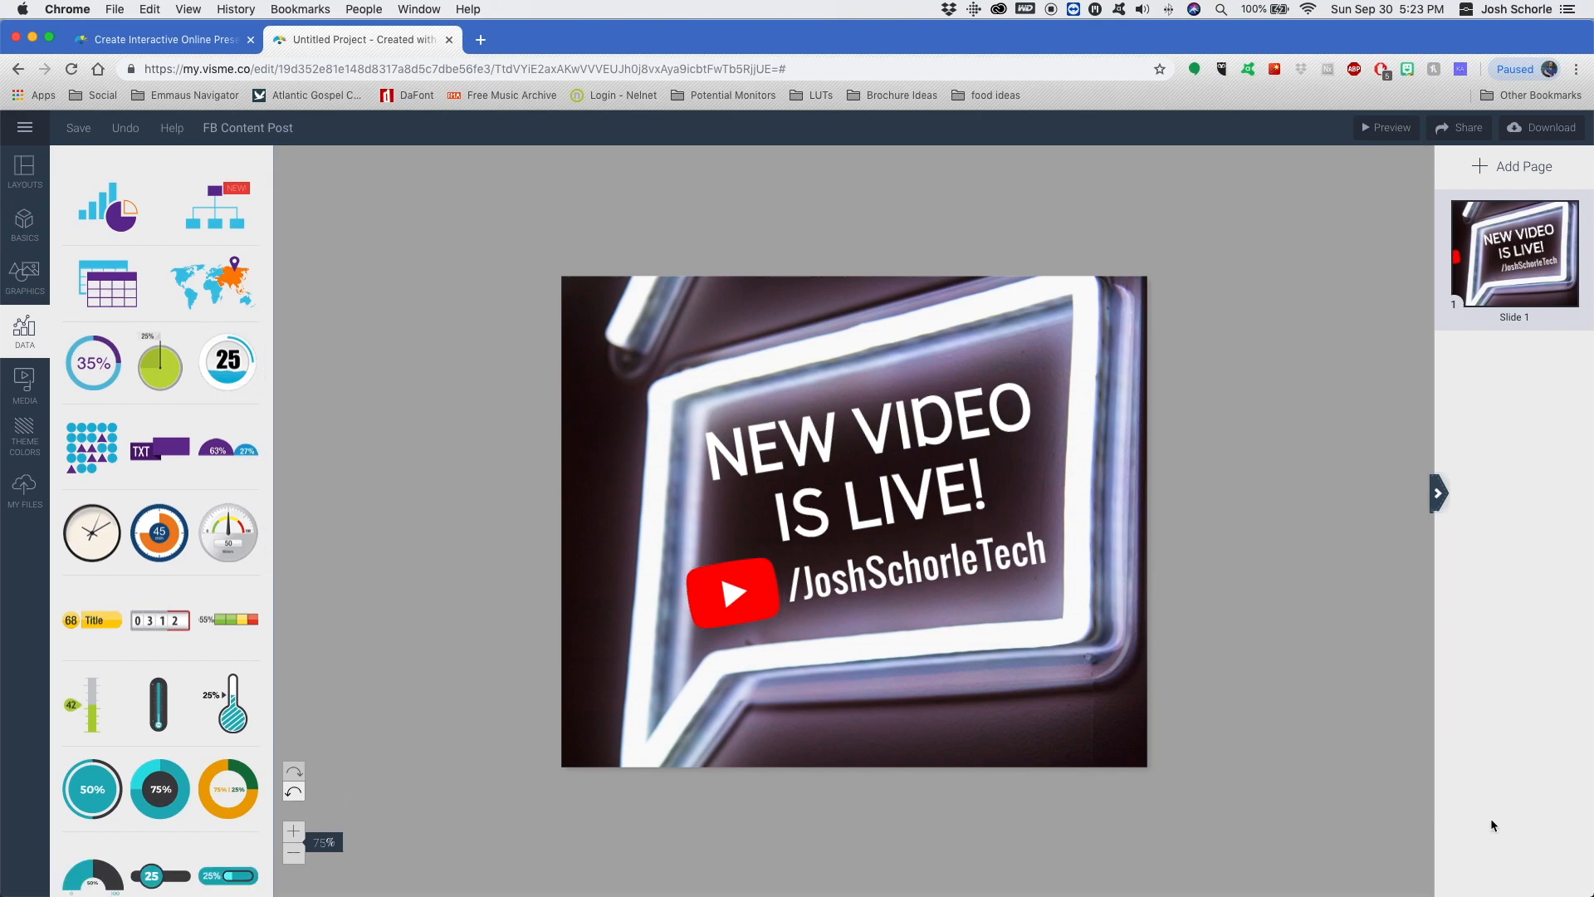
Return to the project dashboard, and compare its list view with the grid view
left_click(24, 127)
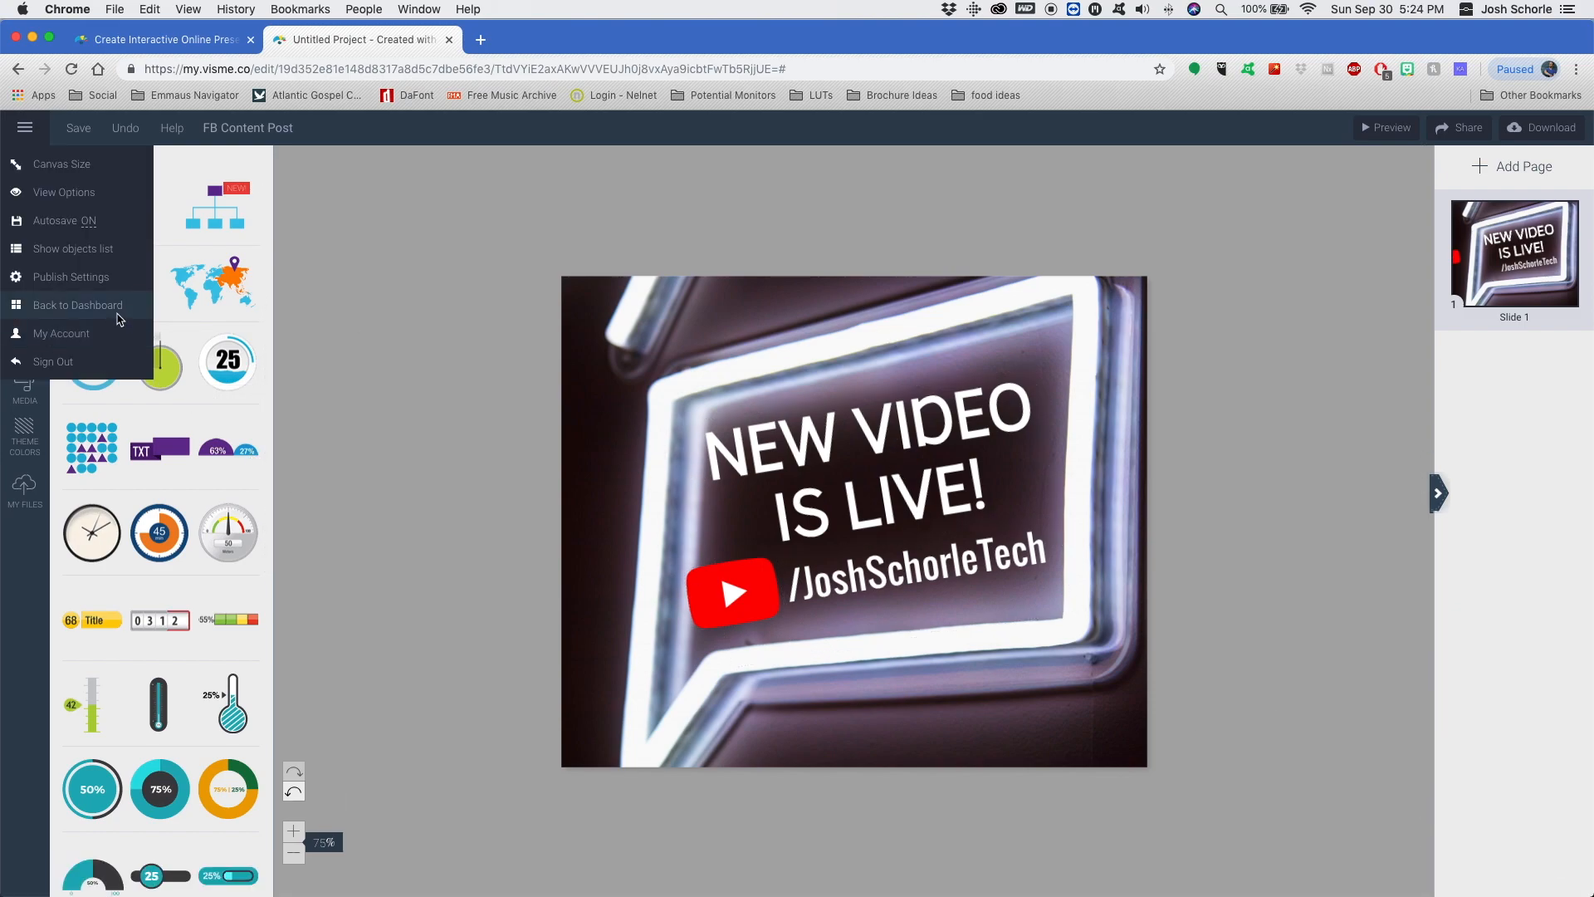
left_click(116, 305)
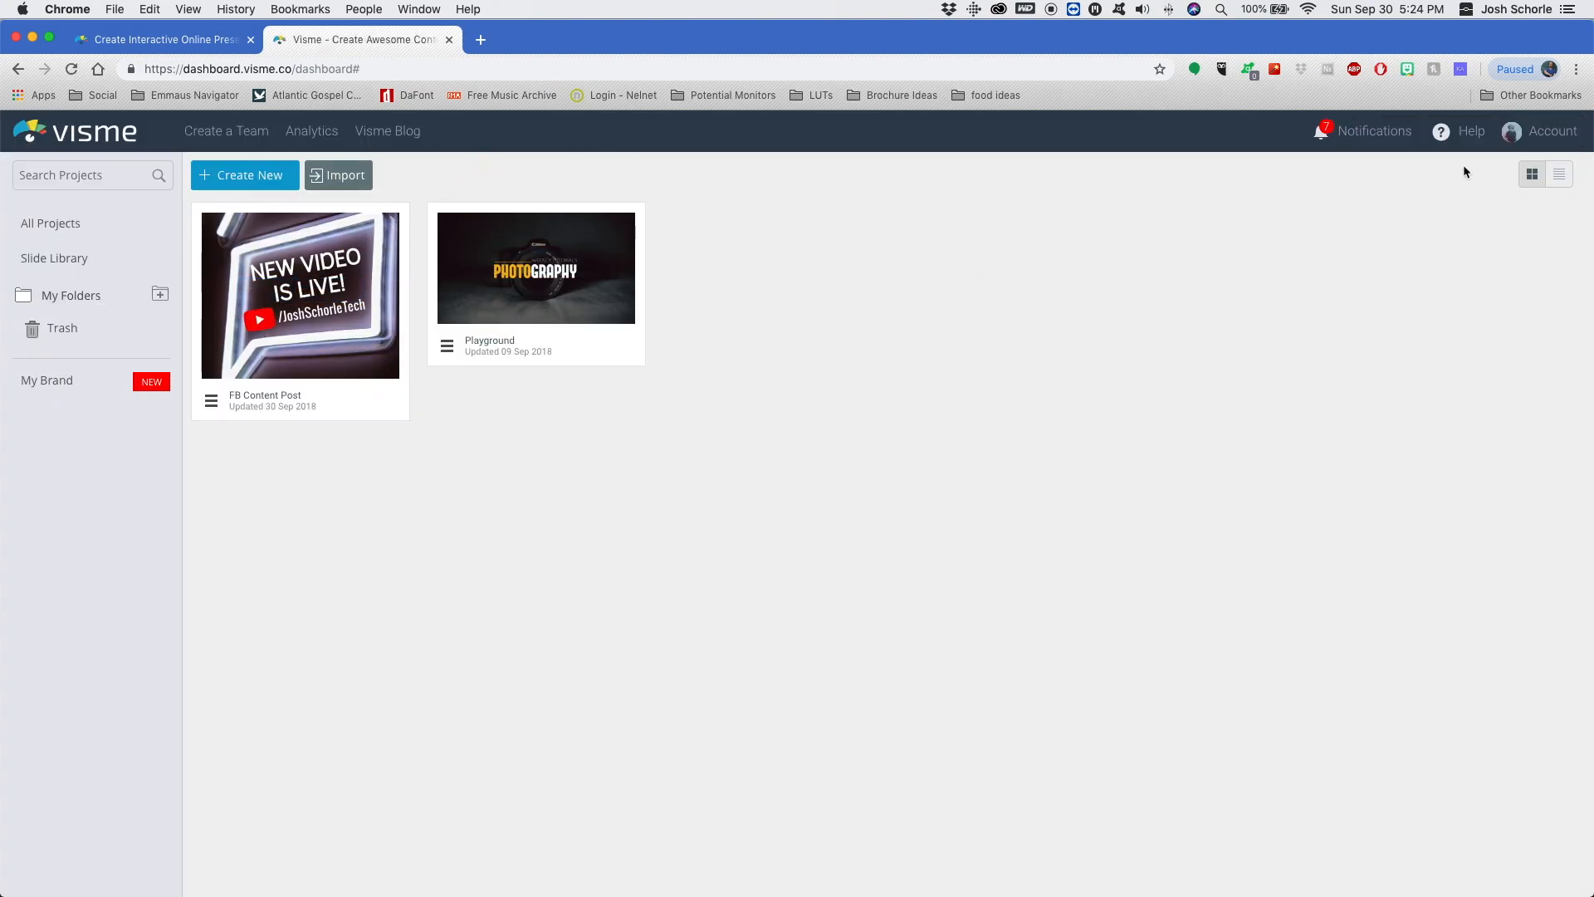
left_click(1559, 174)
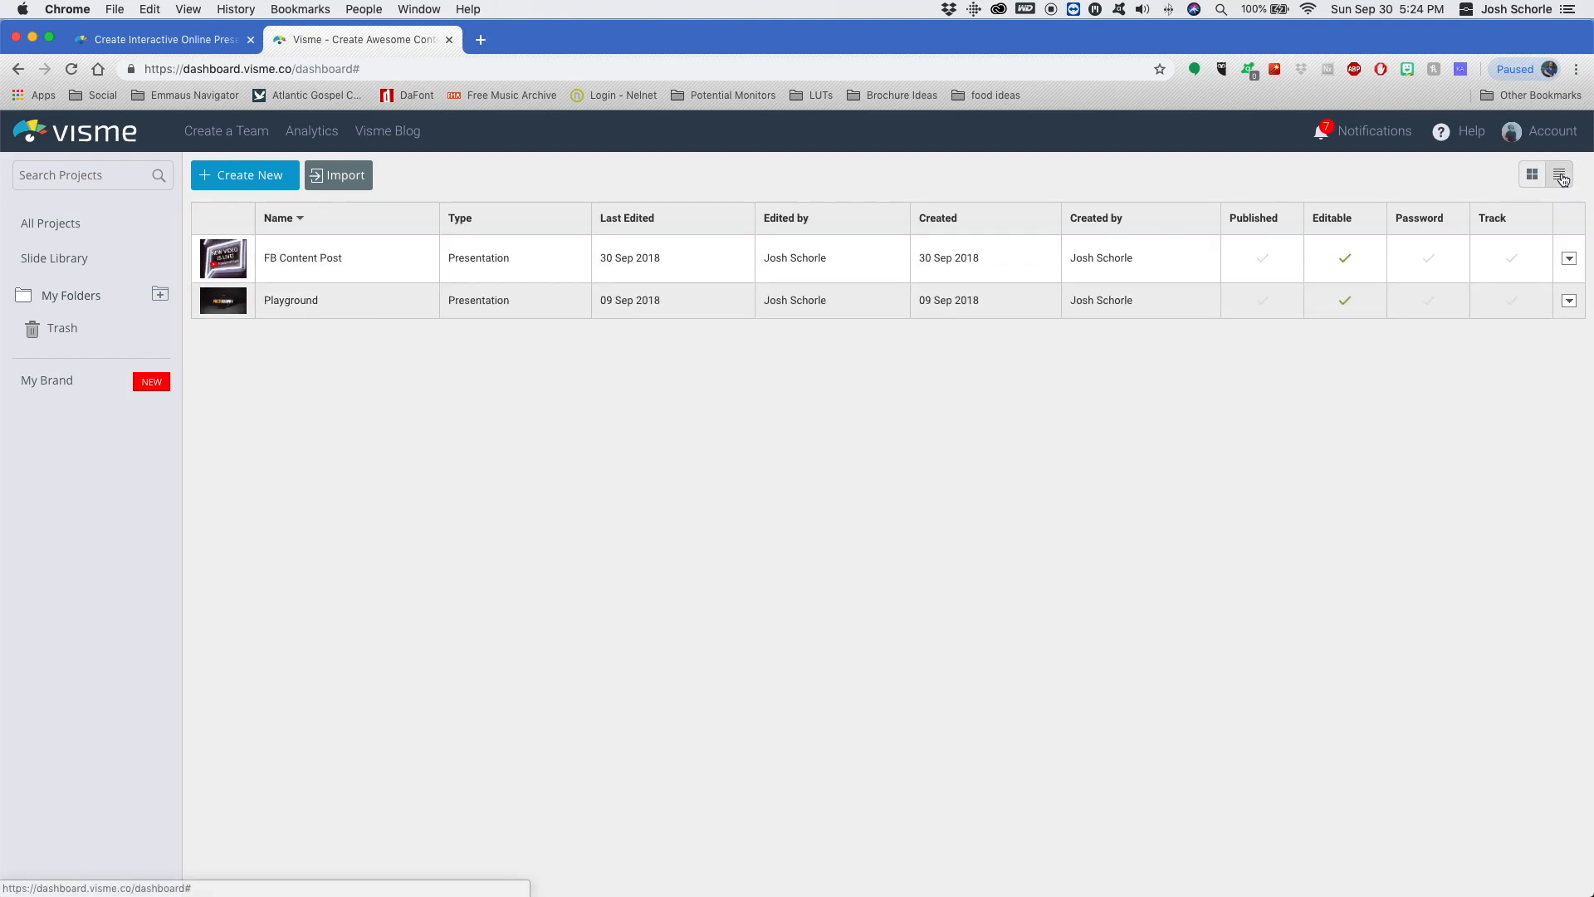
left_click(1532, 175)
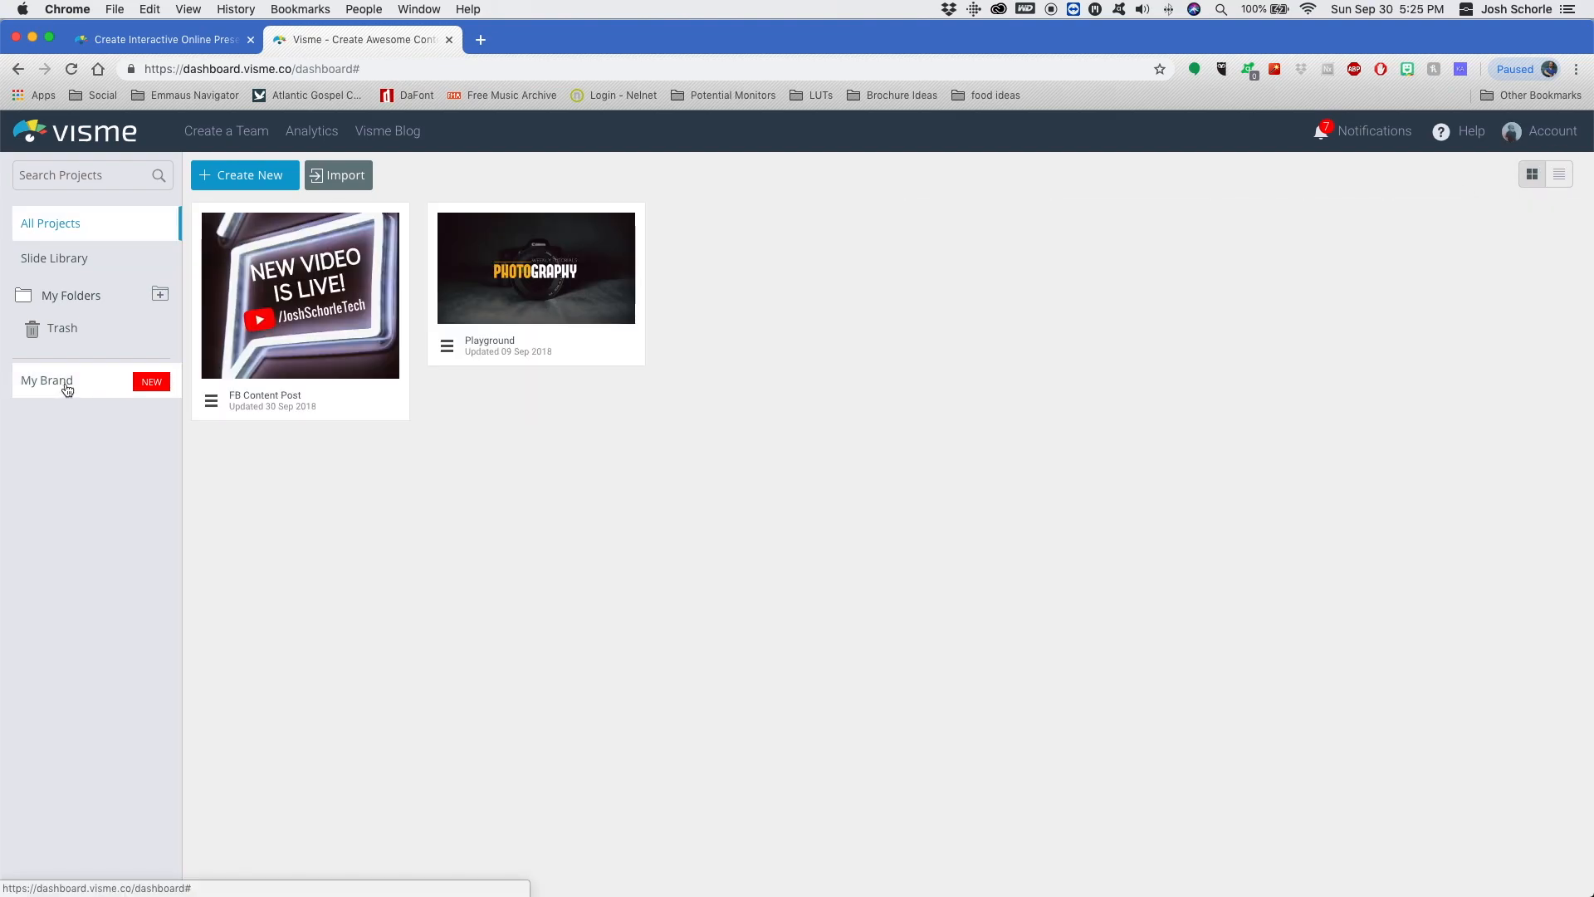
Look through the typography, colour and template sections of the company brand settings
left_click(68, 388)
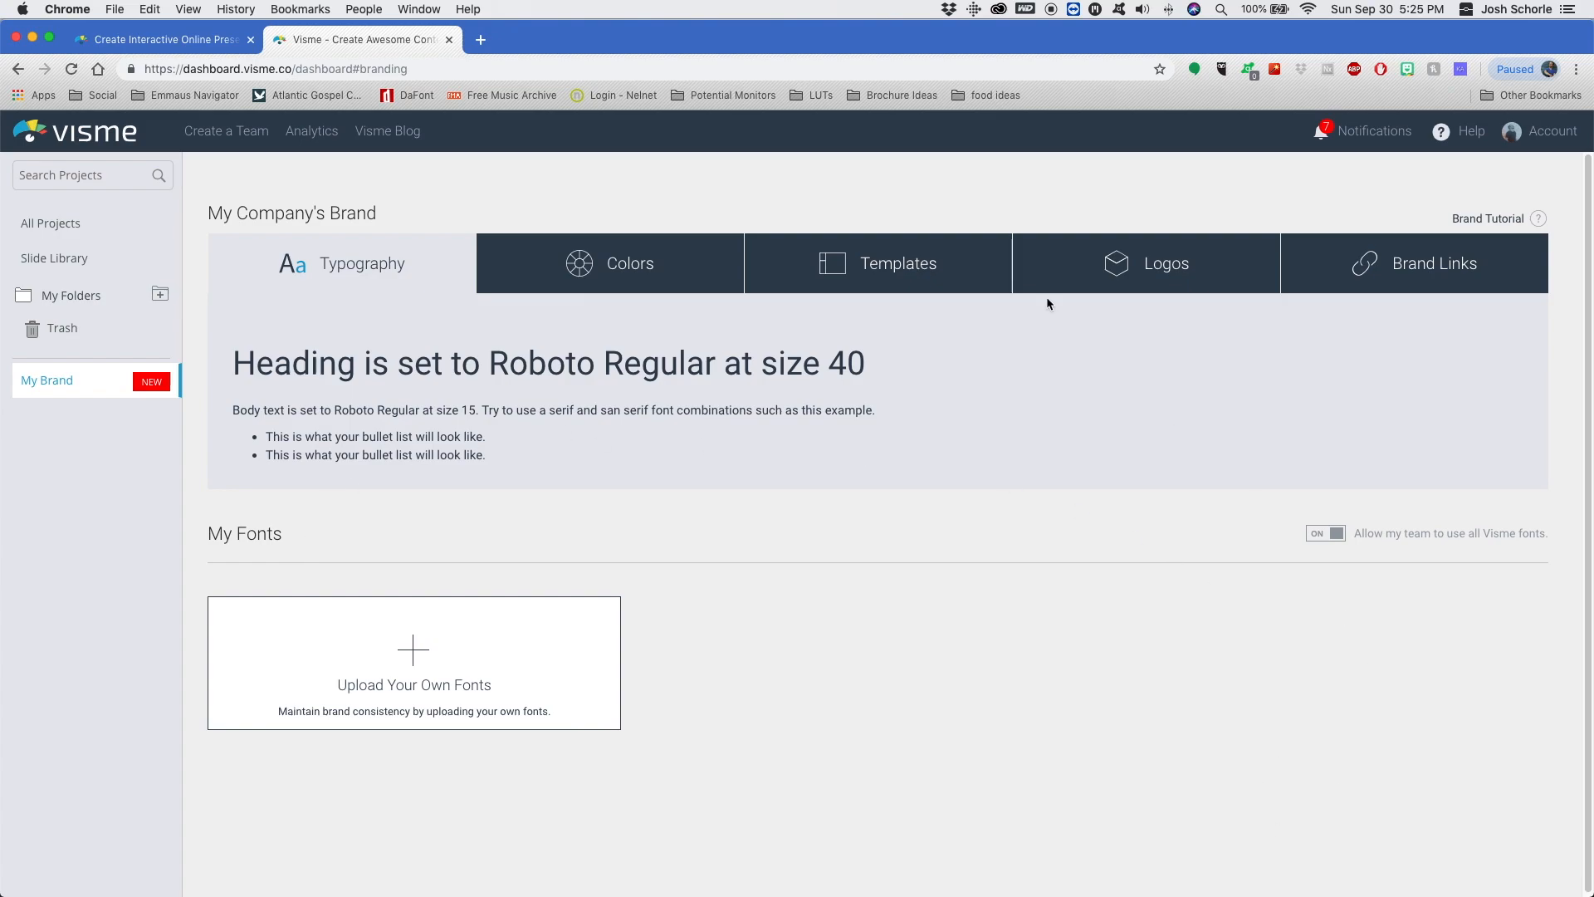
left_click(595, 277)
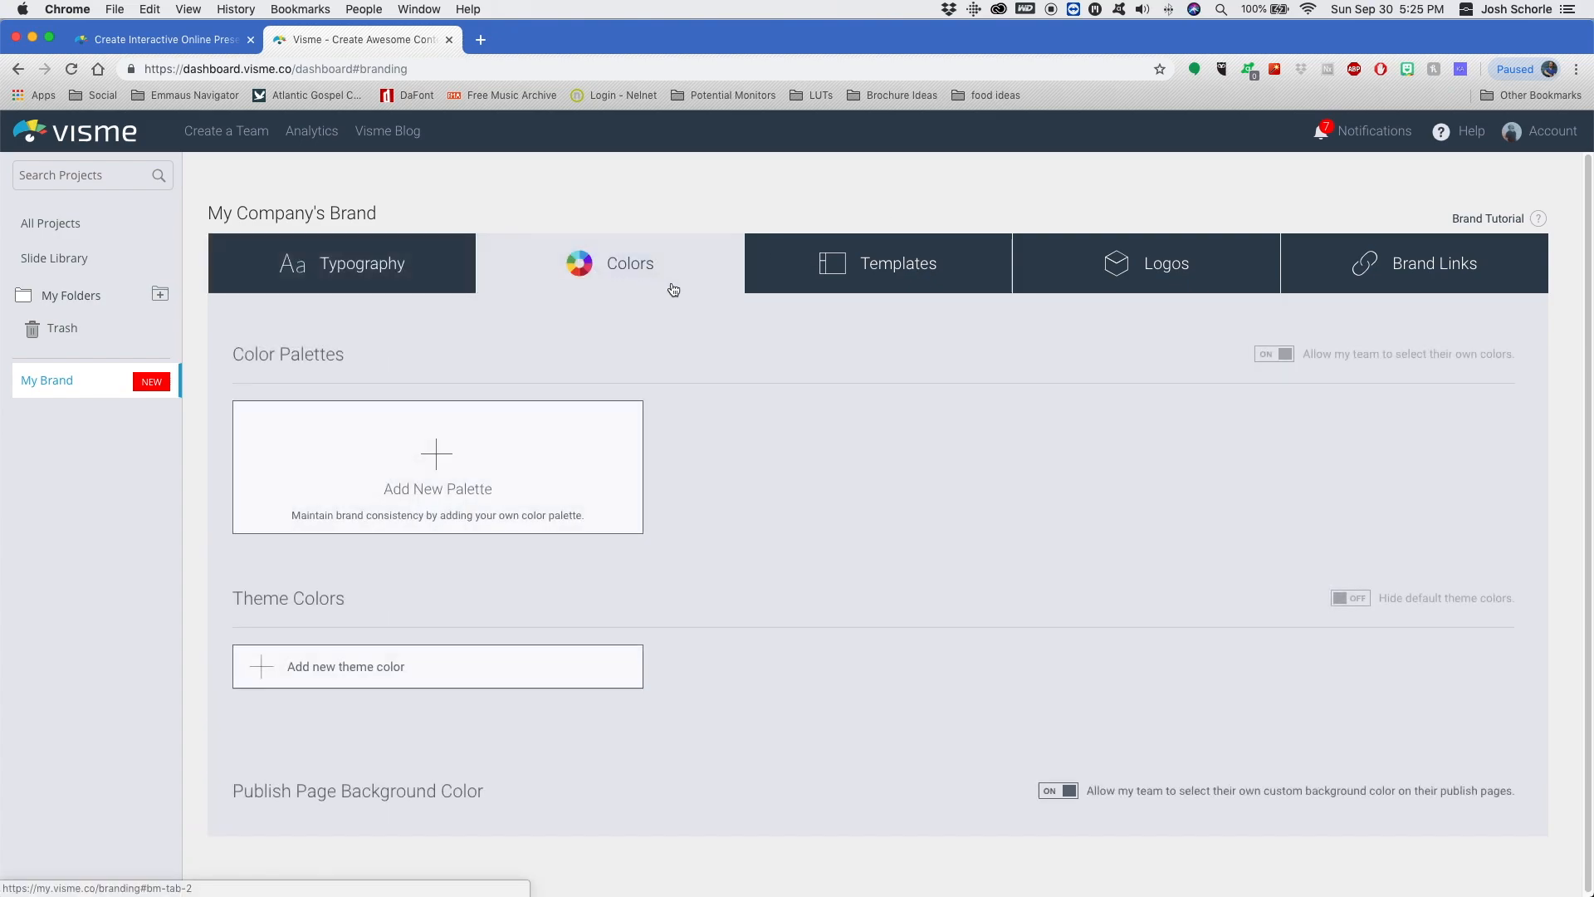
left_click(877, 282)
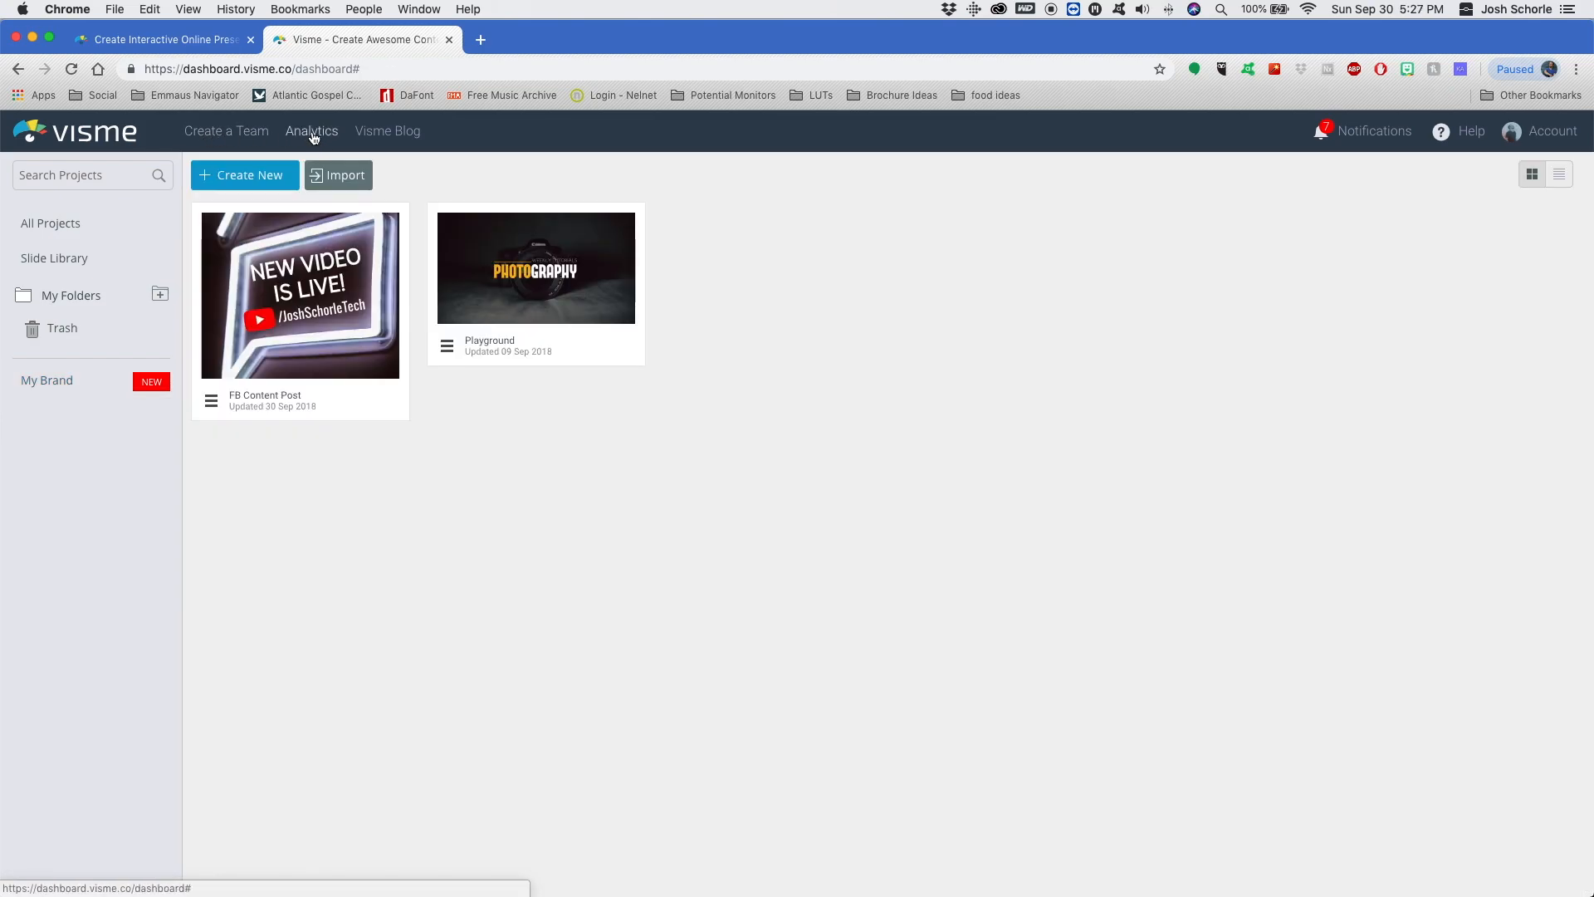
Examine the project views graph in the analytics, and switch to the Visme home page
left_click(309, 135)
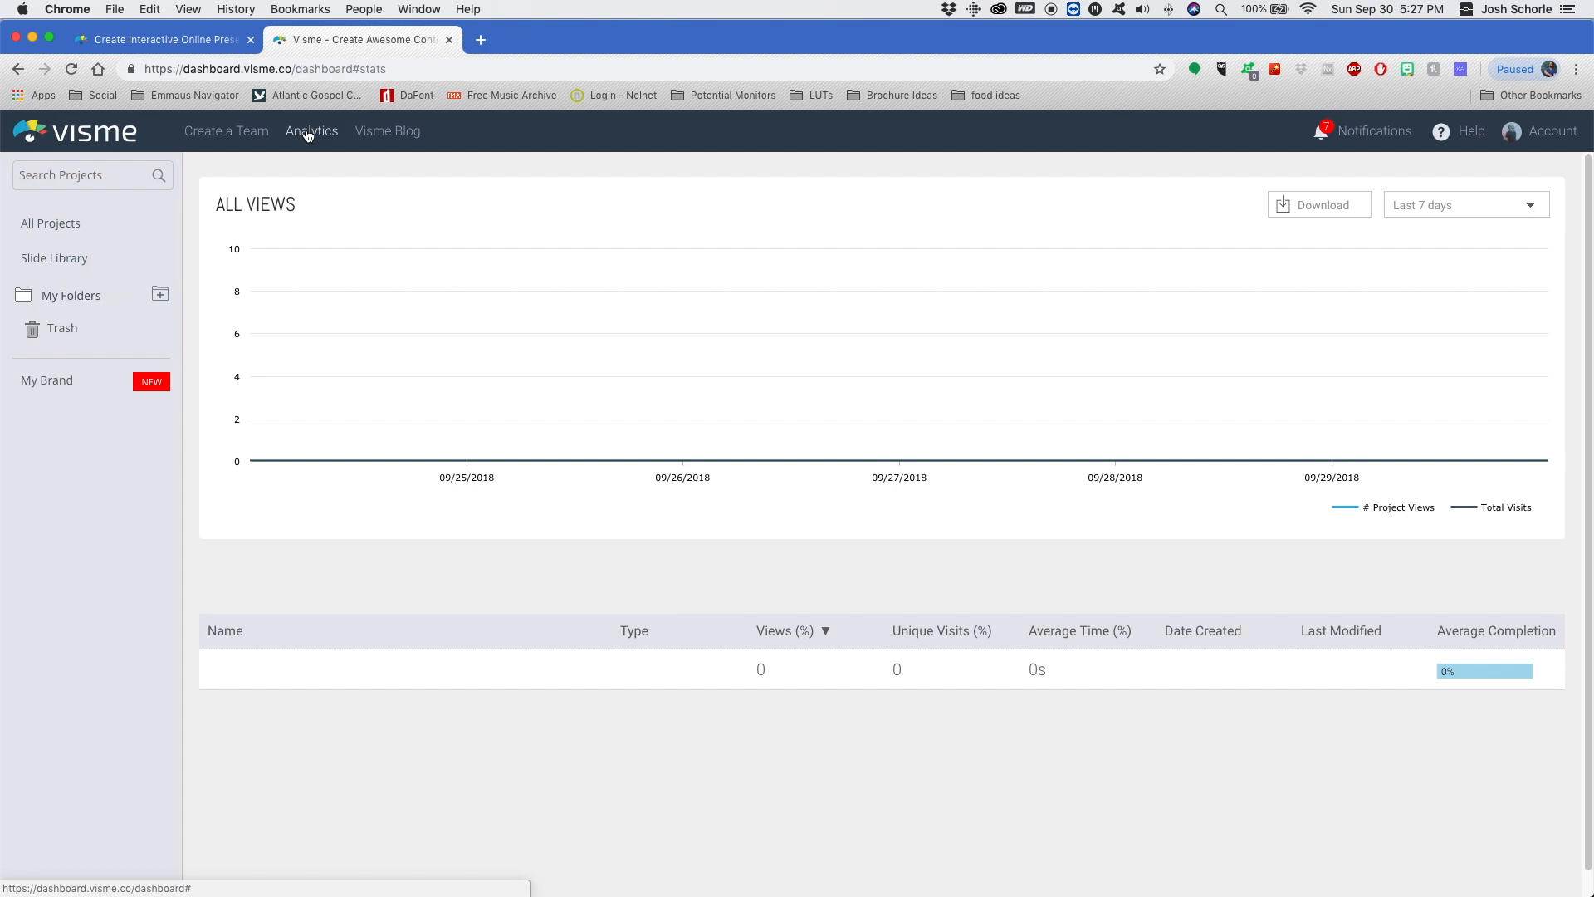
mouse_move(546, 353)
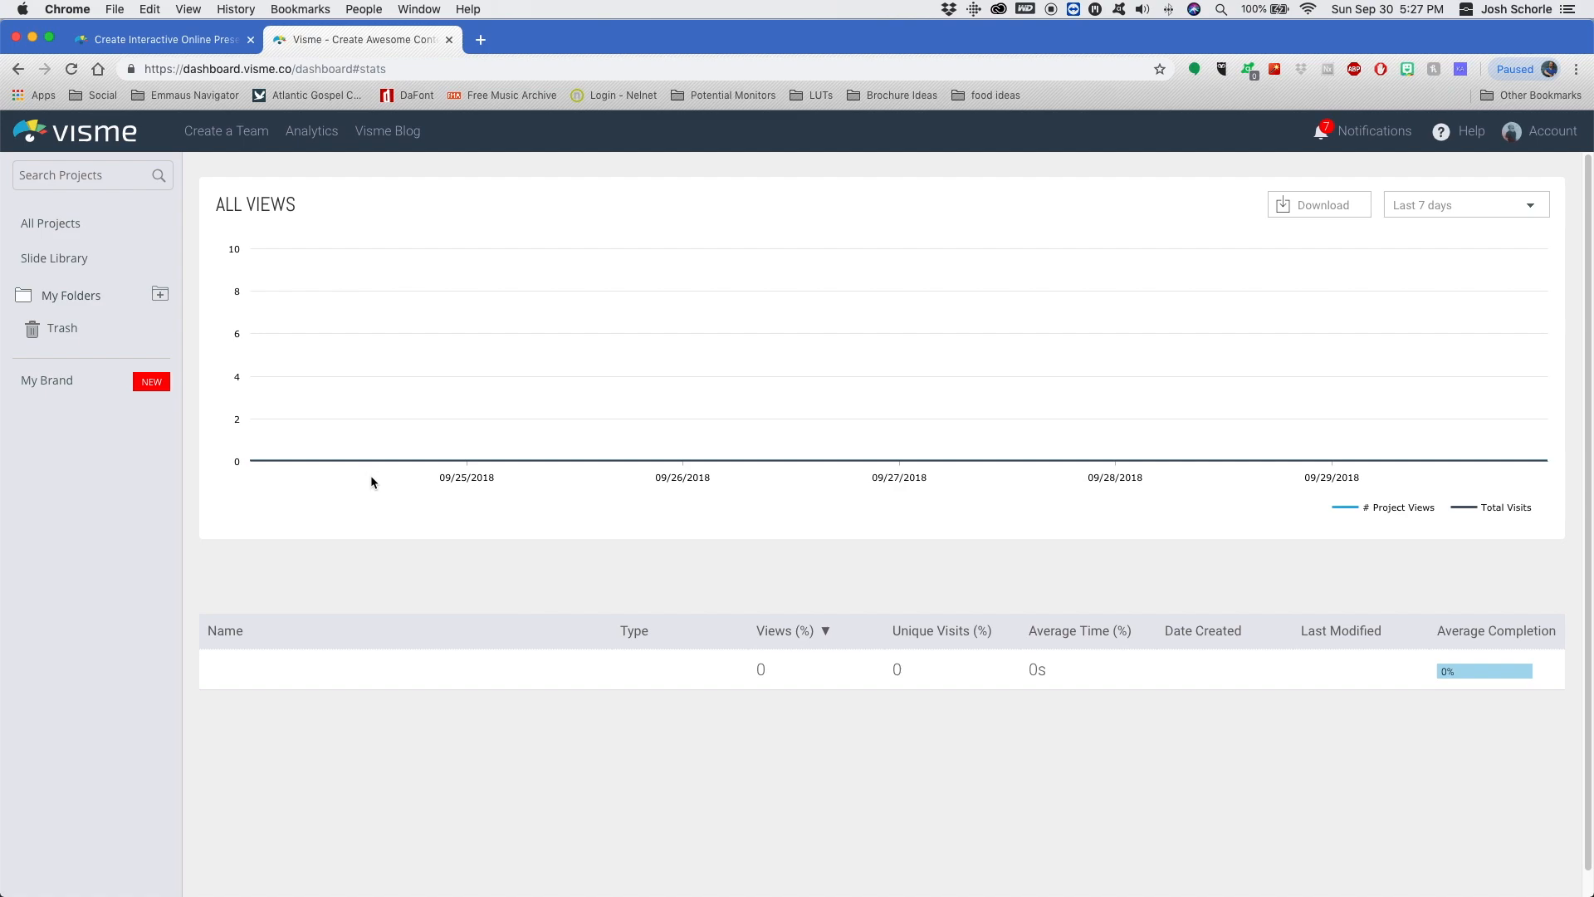
mouse_move(335, 379)
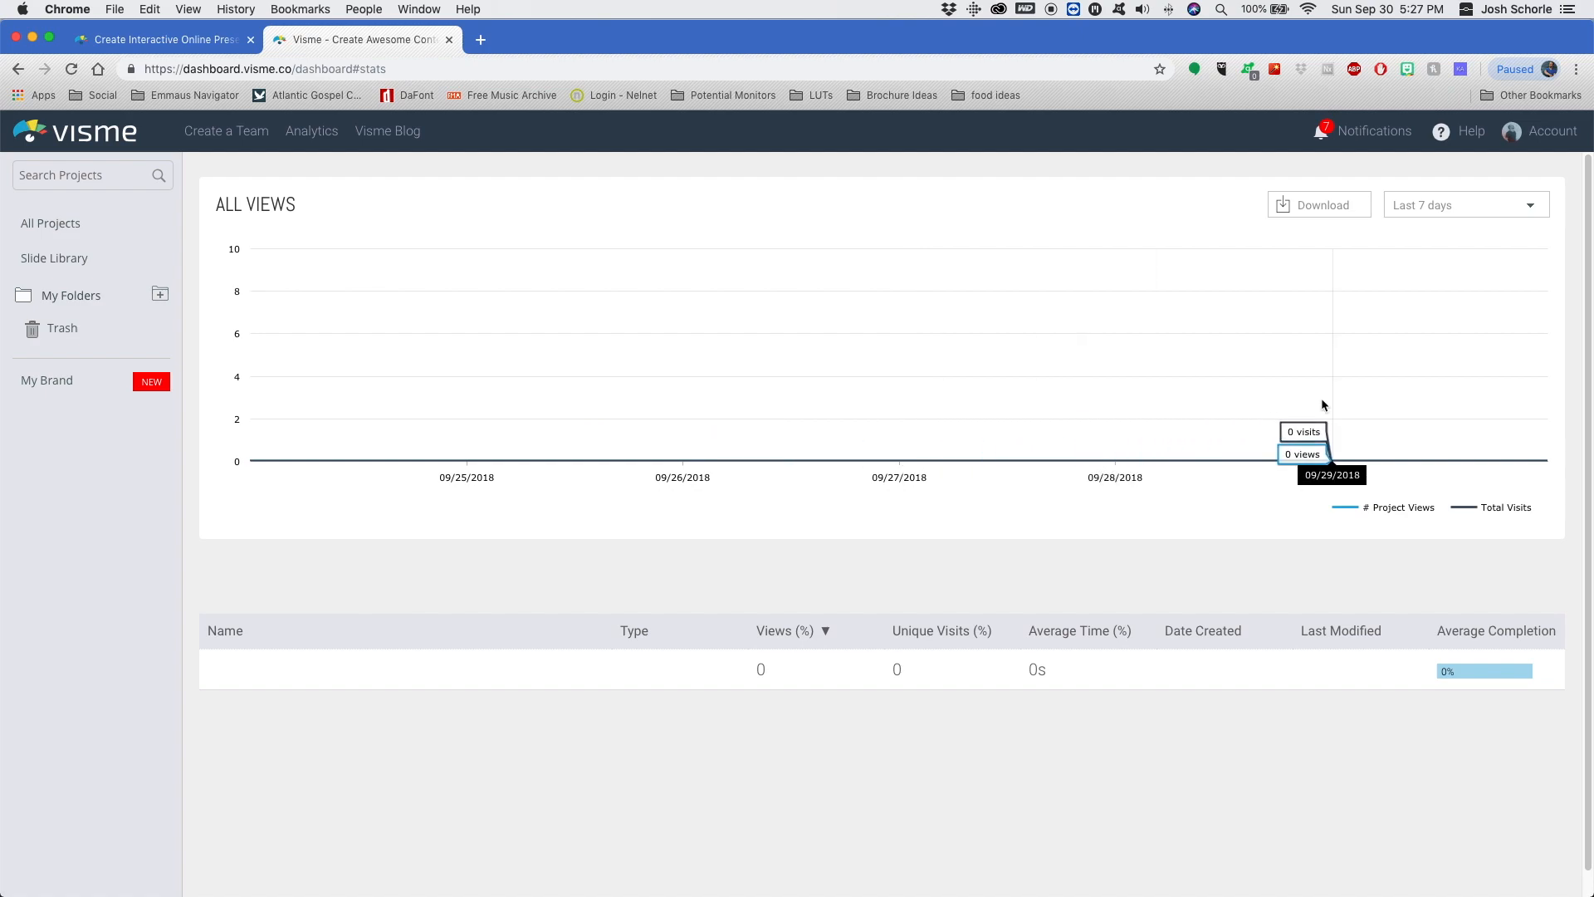
left_click(150, 47)
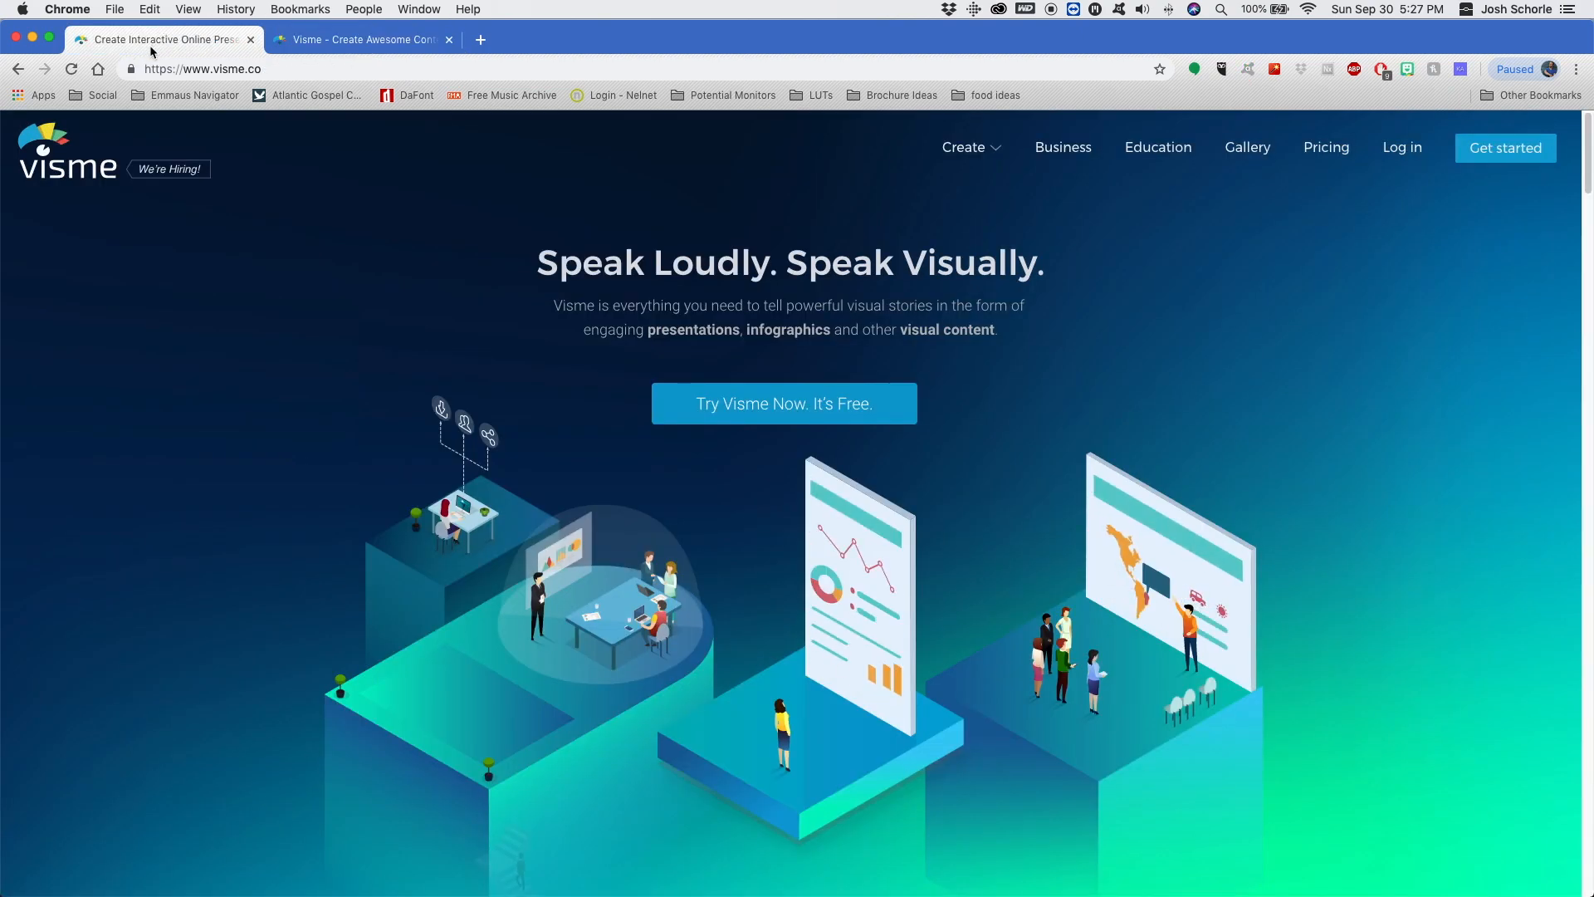